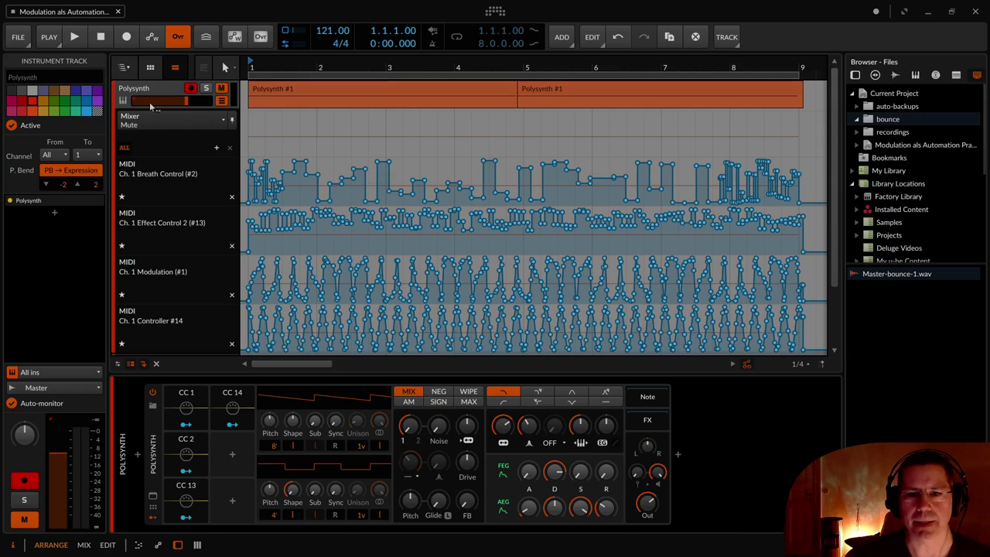
Collapse the Polysynth track's automation lanes and review the devices on the MIDI CC and Polysynth tracks
{"action": "left_click", "coordinate": [221, 100]}
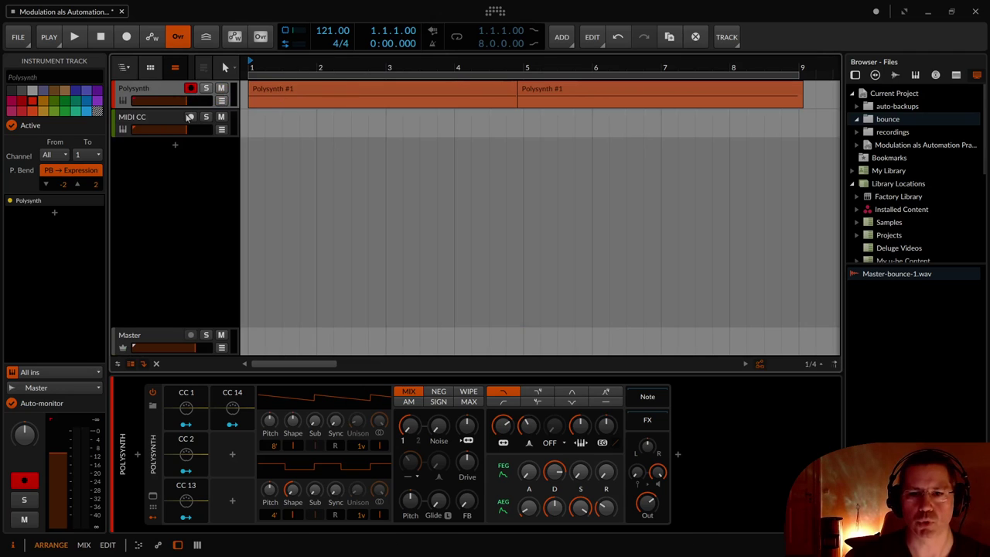
{"action": "left_click", "coordinate": [155, 124]}
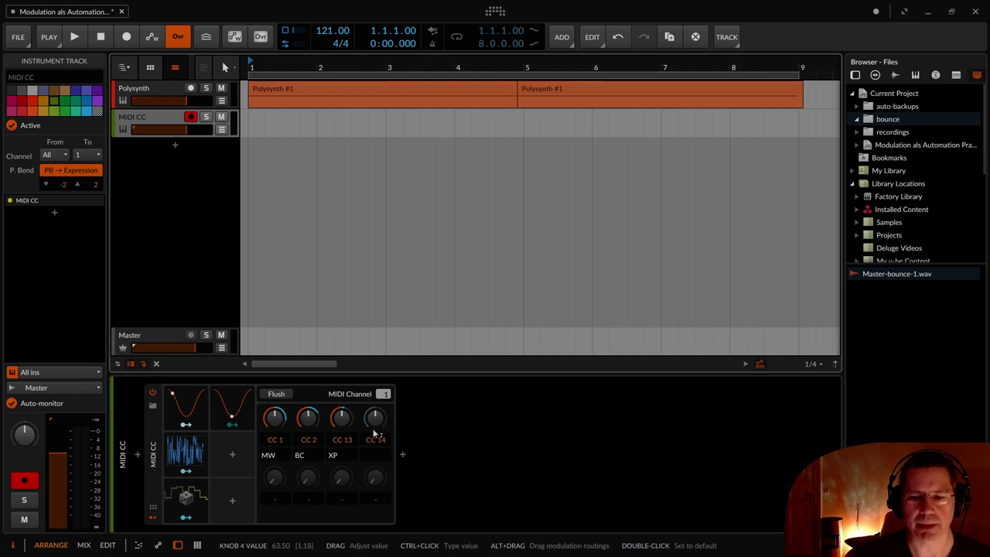
{"action": "left_click", "coordinate": [173, 92]}
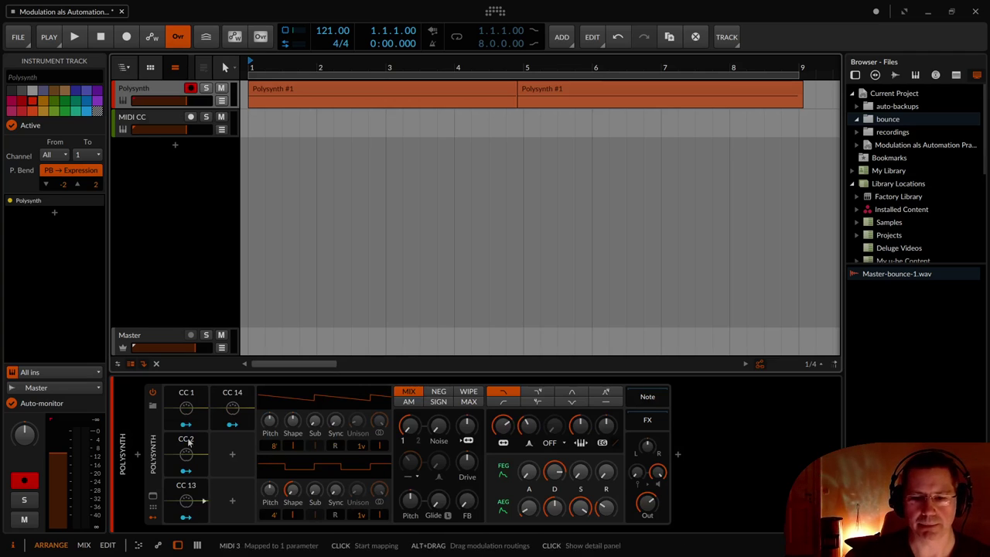
{"action": "left_click", "coordinate": [165, 120]}
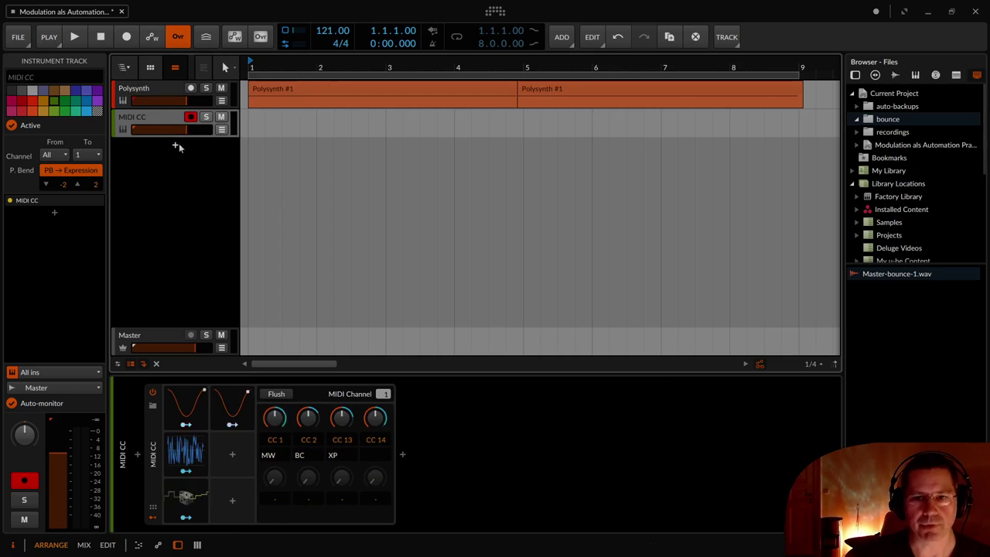
Add a new instrument track below MIDI CC with the Polysynth device on it
{"action": "left_click", "coordinate": [176, 145]}
{"action": "type", "text": "poly"}
{"action": "key", "text": "Down"}
{"action": "key", "text": "Down"}
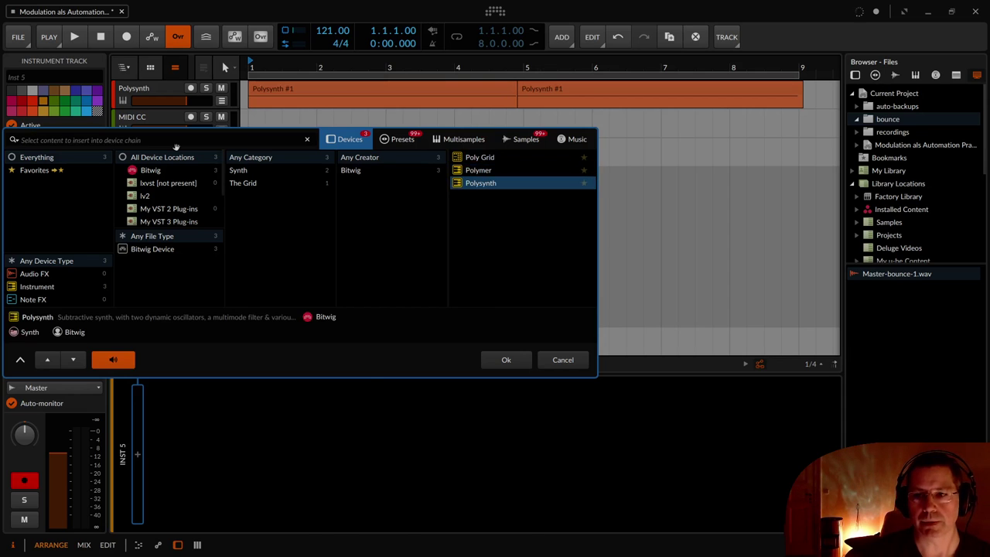
{"action": "key", "text": "Return"}
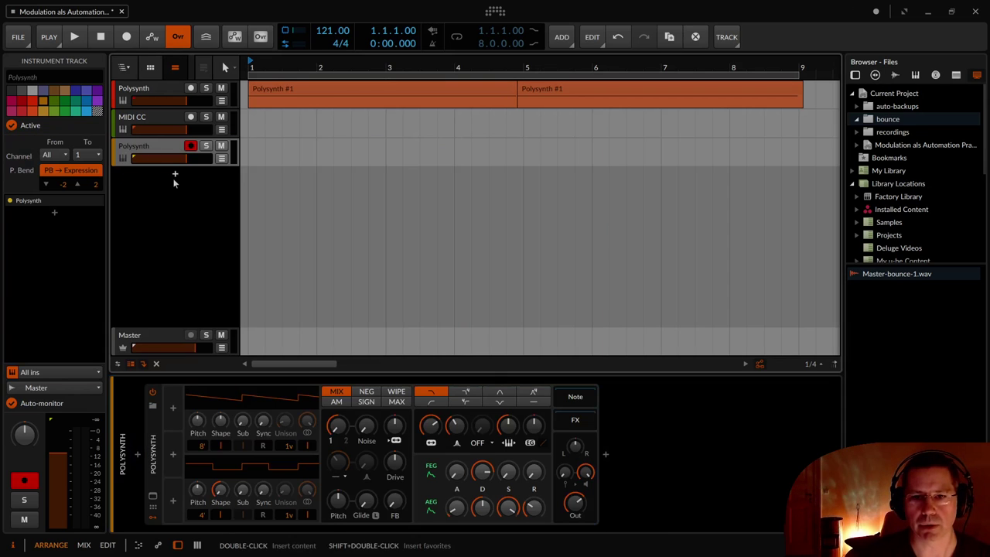
Draw a four-bar clip from bar 1 on the new Polysynth track, fill it with one C3 note and start playback
{"action": "key", "text": "3"}
{"action": "mouse_move", "coordinate": [256, 146]}
{"action": "left_mouse_down"}
{"action": "mouse_move", "coordinate": [557, 151]}
{"action": "mouse_move", "coordinate": [524, 151]}
{"action": "left_mouse_up"}
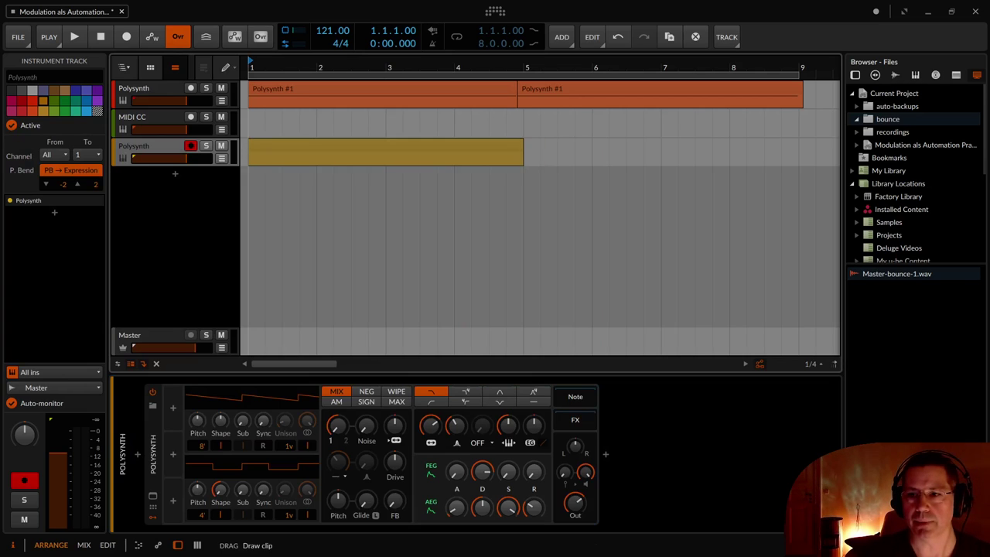
{"action": "double_click", "coordinate": [370, 140]}
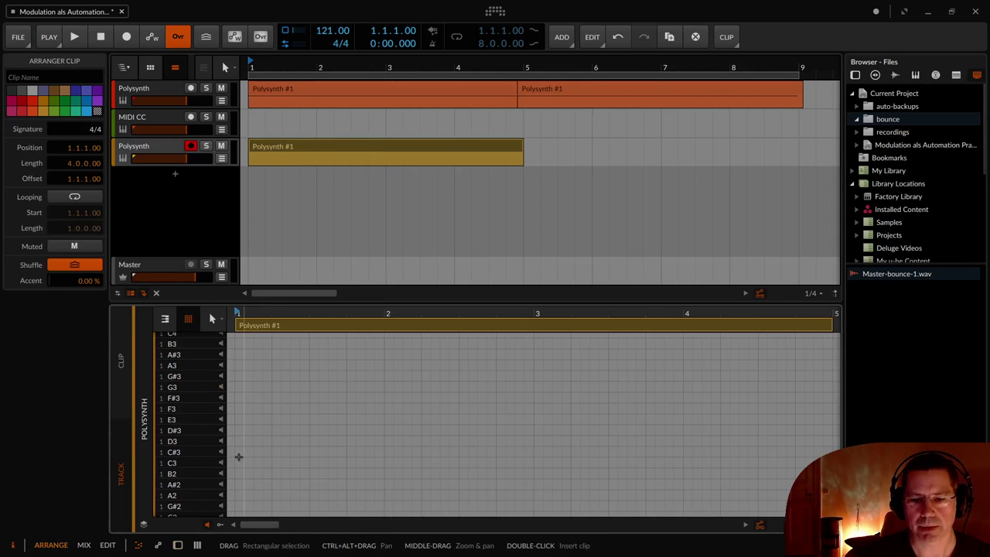
{"action": "left_click", "coordinate": [239, 463]}
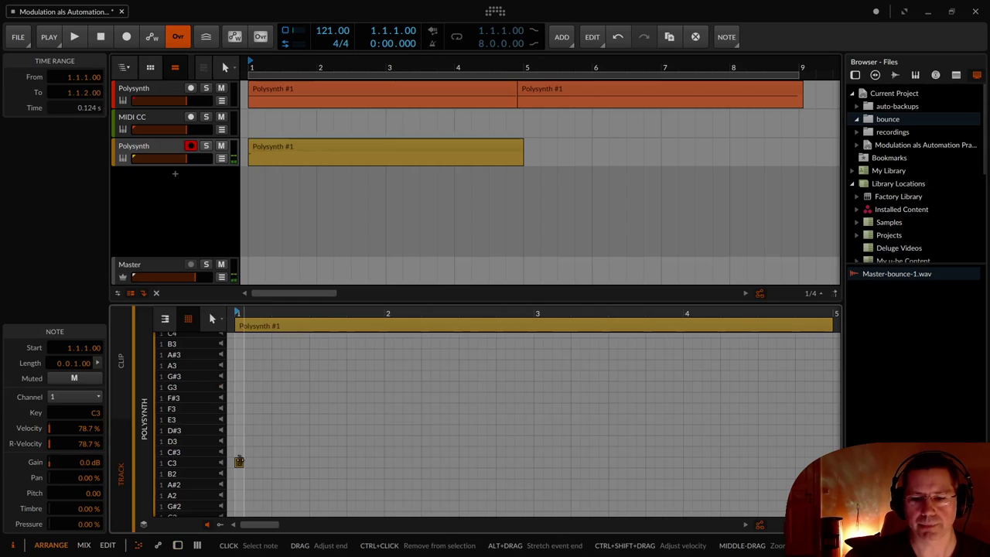
{"action": "left_click_drag", "start_coordinate": [243, 462], "coordinate": [830, 435]}
{"action": "key", "text": "space"}
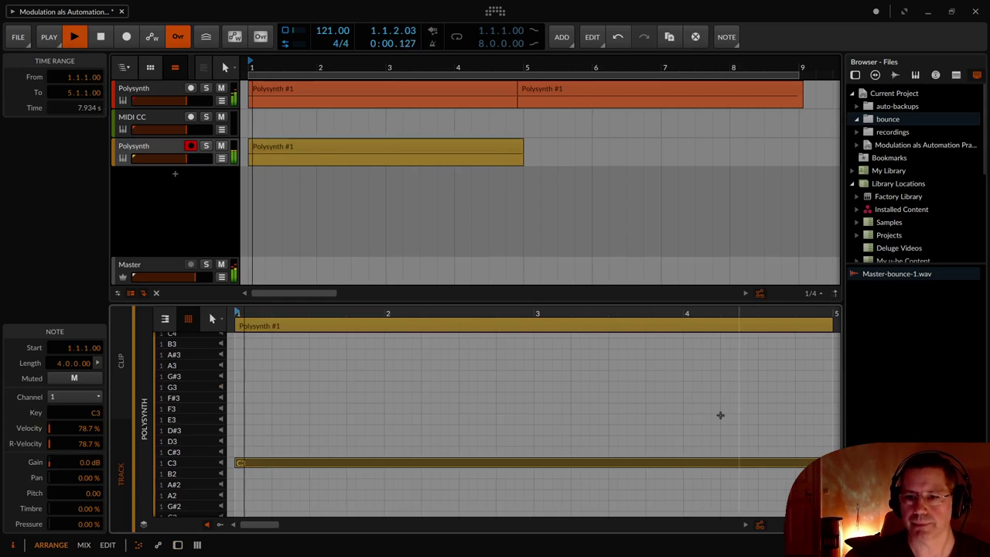
Delete the original Polysynth track and the MIDI CC track together
{"action": "left_click", "coordinate": [166, 92]}
{"action": "left_click", "coordinate": [168, 116], "text": "shift"}
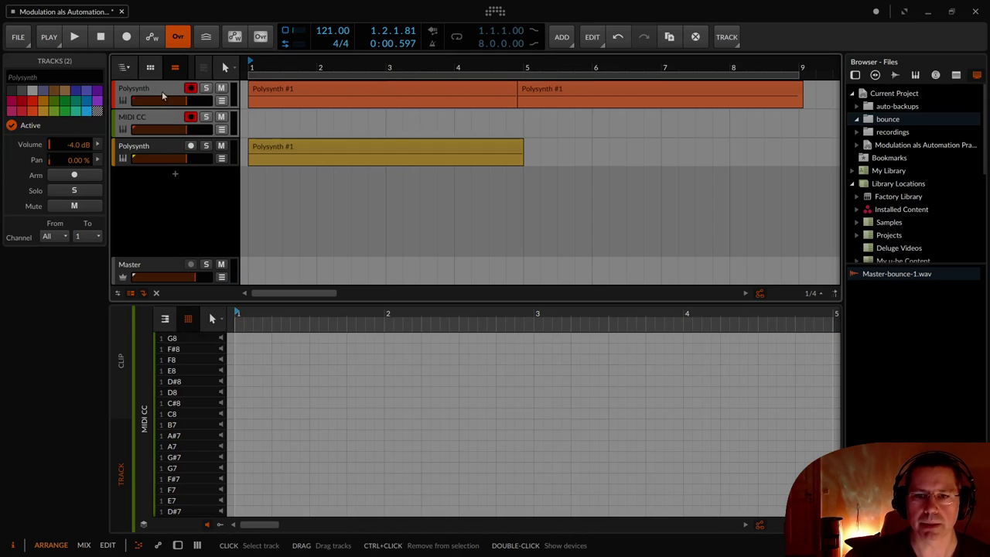
{"action": "key", "text": "Delete"}
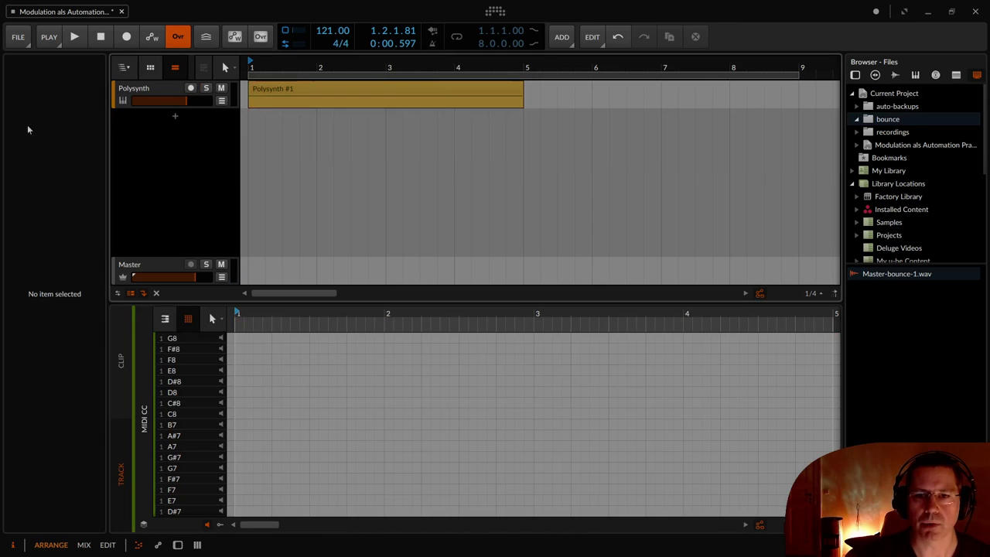
Play the remaining Polysynth track briefly and show its device chain
{"action": "left_click", "coordinate": [160, 92]}
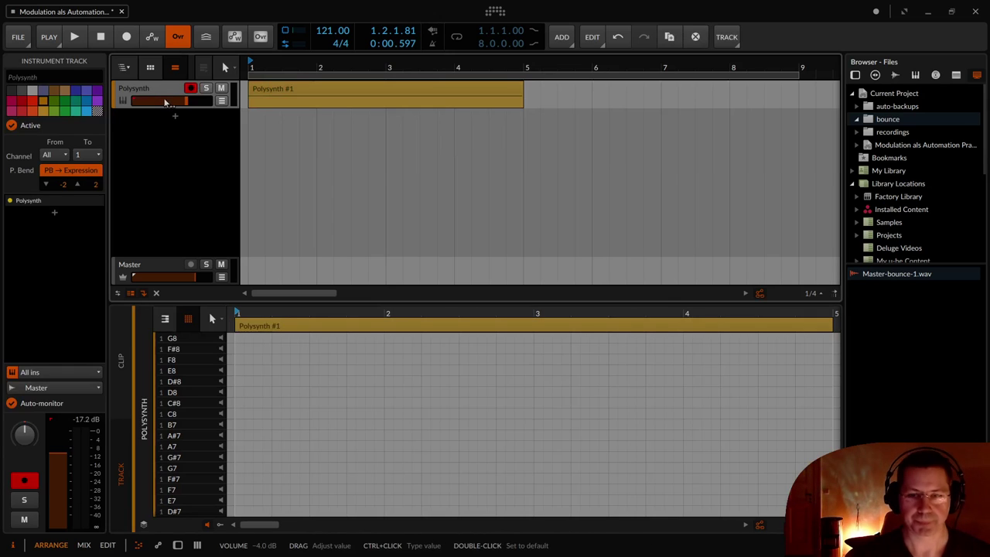
{"action": "key", "text": "space"}
{"action": "key", "text": "space"}
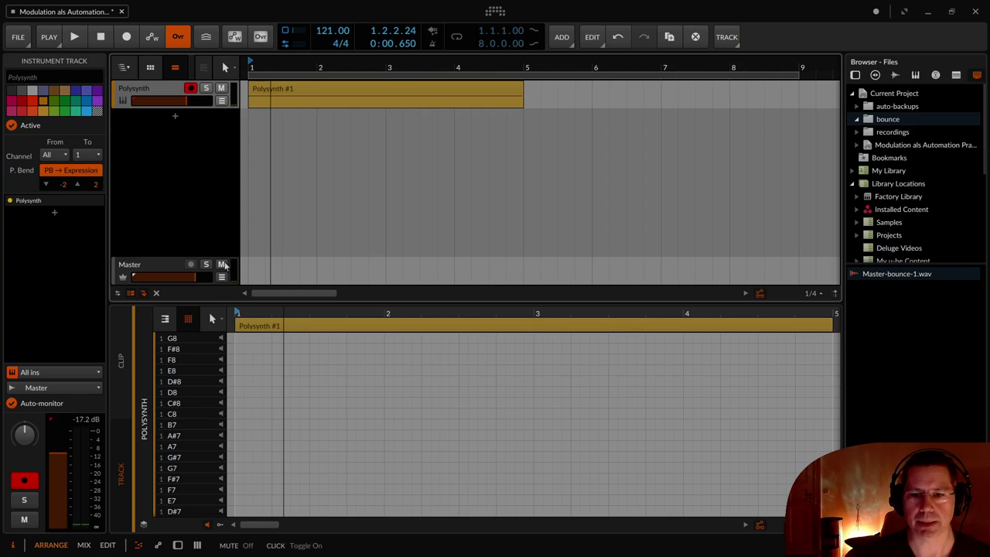
{"action": "key", "text": "d"}
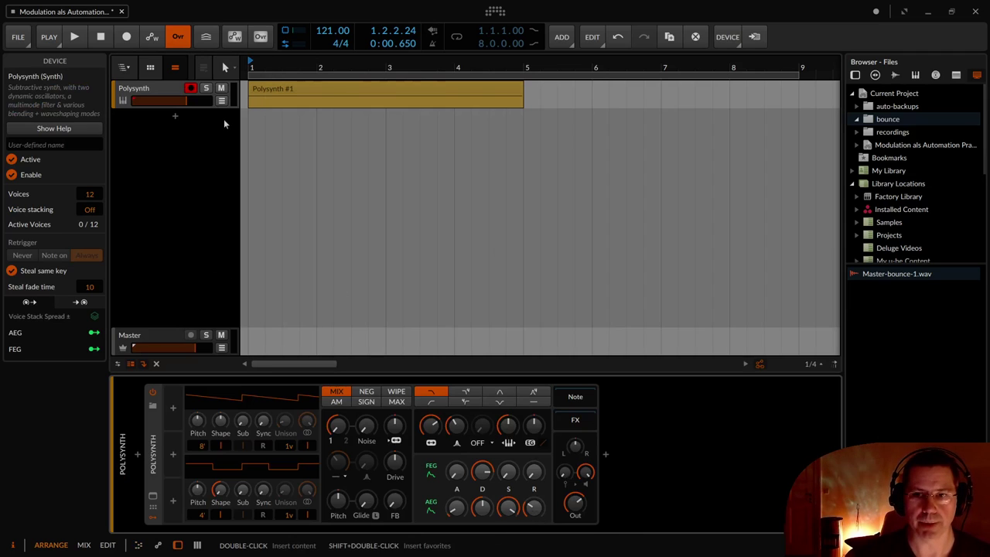
Add a new track below Polysynth with the MIDI CC device on it
{"action": "left_click", "coordinate": [175, 119]}
{"action": "type", "text": "midi"}
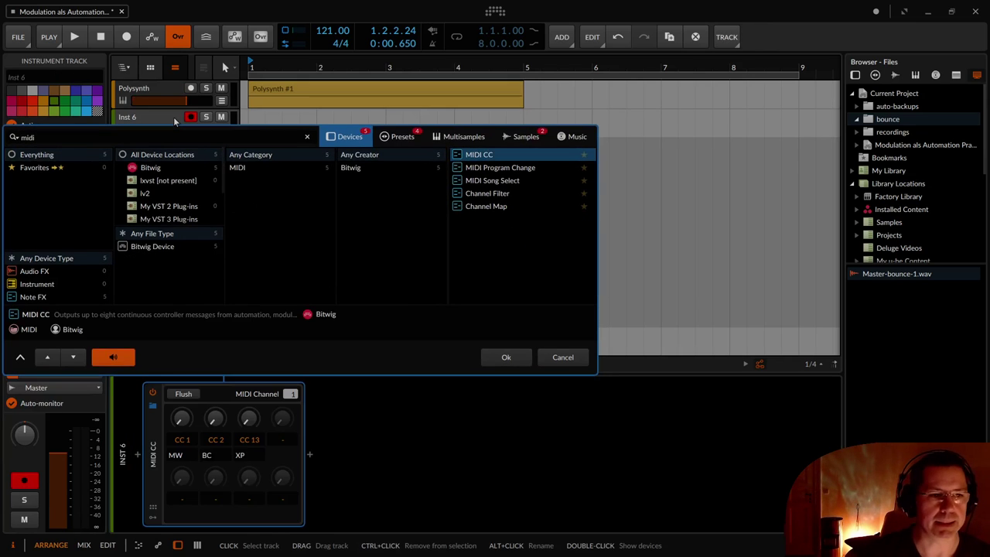
{"action": "key", "text": "Return"}
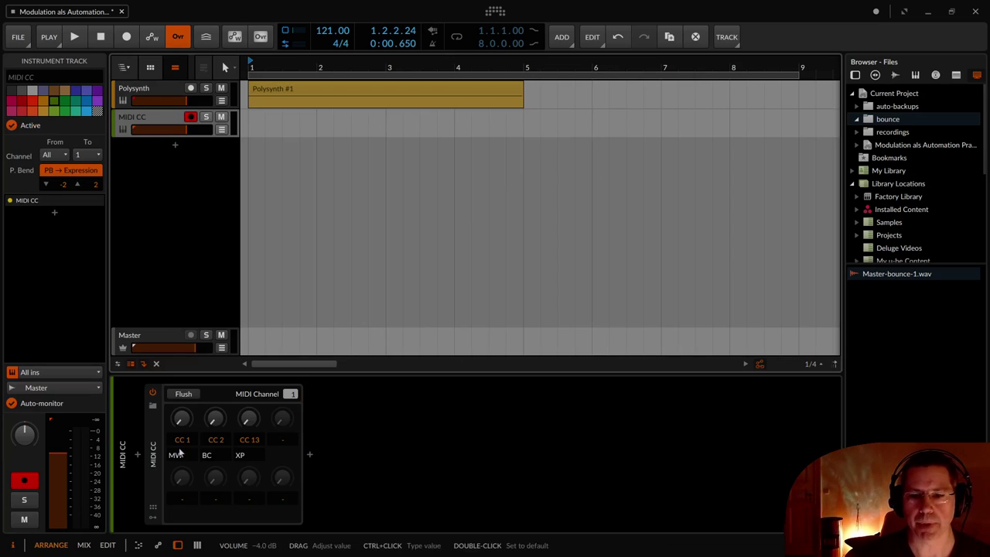
Add a Random modulator to the MIDI CC device and show its detailed settings
{"action": "left_click", "coordinate": [152, 519]}
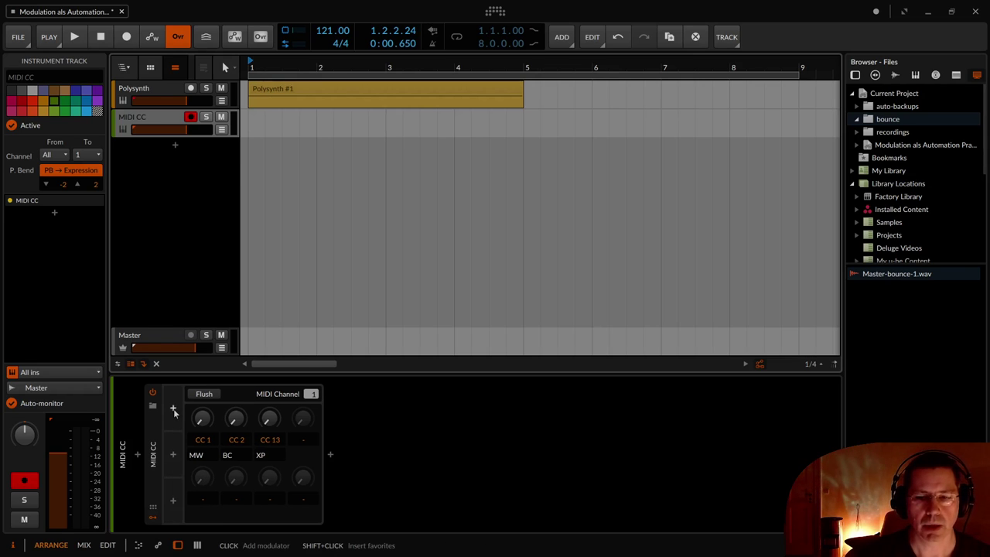
{"action": "left_click", "coordinate": [173, 410]}
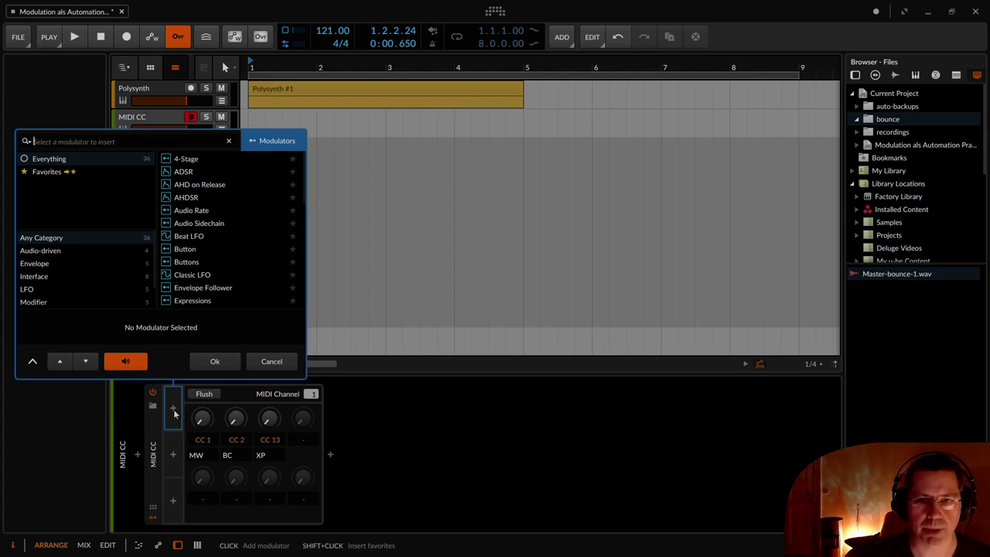
{"action": "type", "text": "rand"}
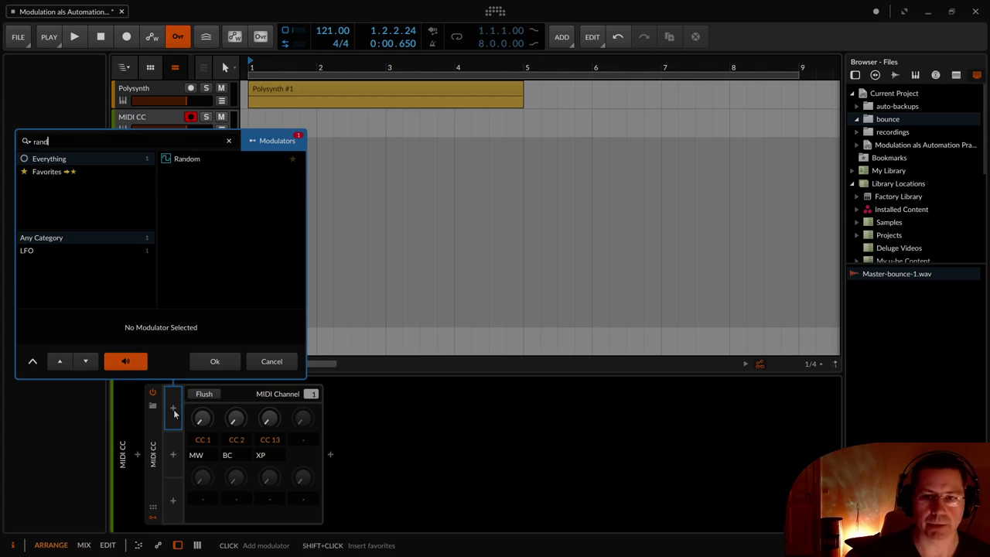
{"action": "key", "text": "Return"}
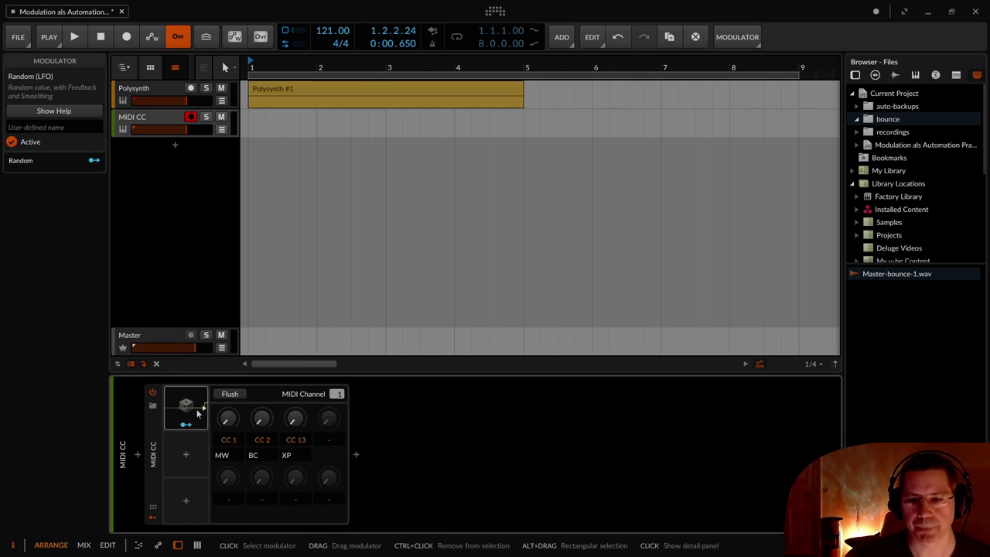
{"action": "left_click", "coordinate": [202, 408]}
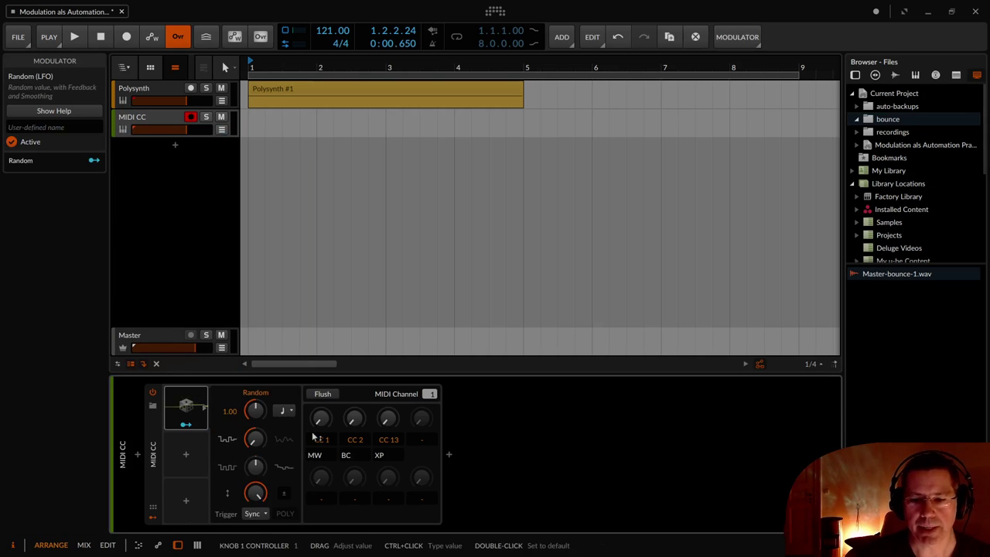
Set the MIDI CC device's CC 1 knob to about its middle position
{"action": "left_click", "coordinate": [185, 426]}
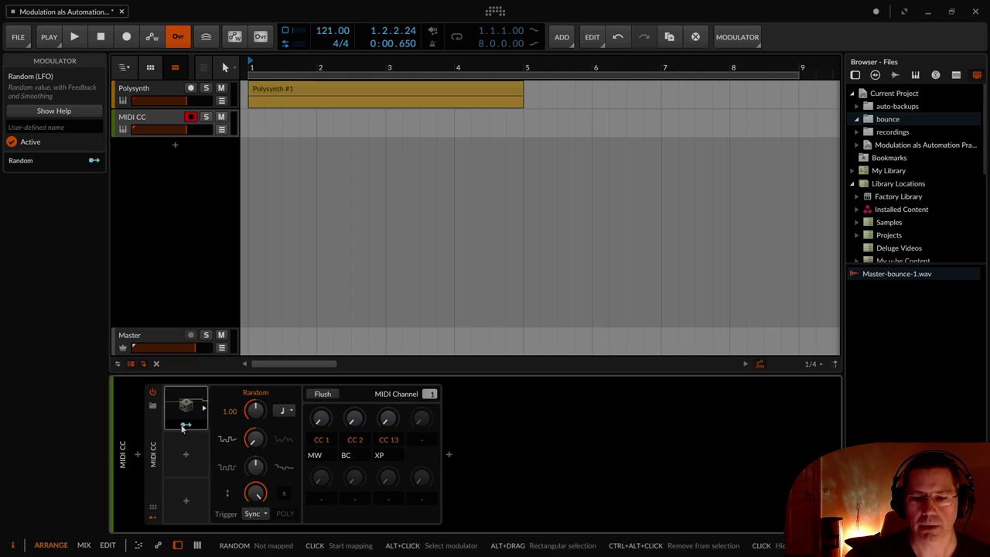
{"action": "left_click", "coordinate": [322, 431]}
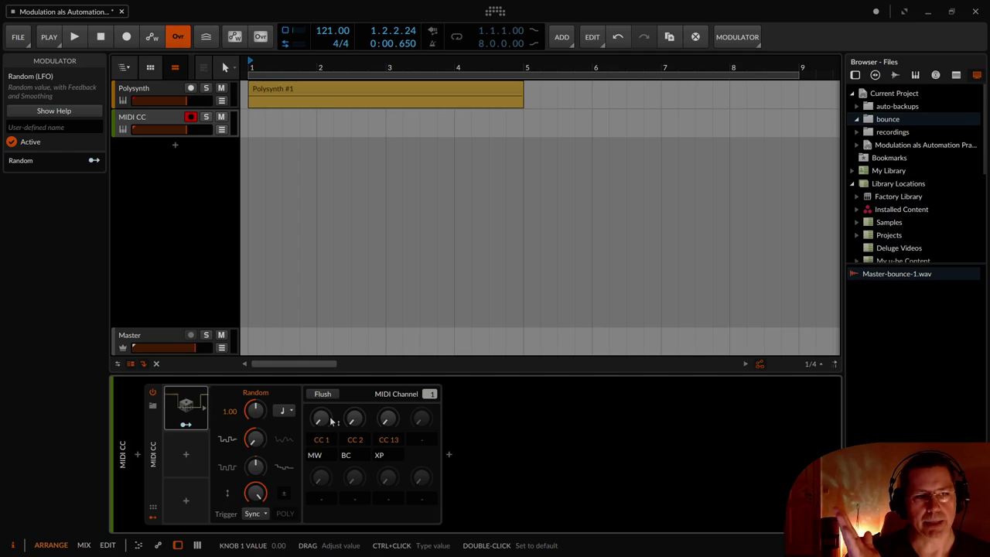
{"action": "left_click_drag", "start_coordinate": [332, 420], "coordinate": [333, 394]}
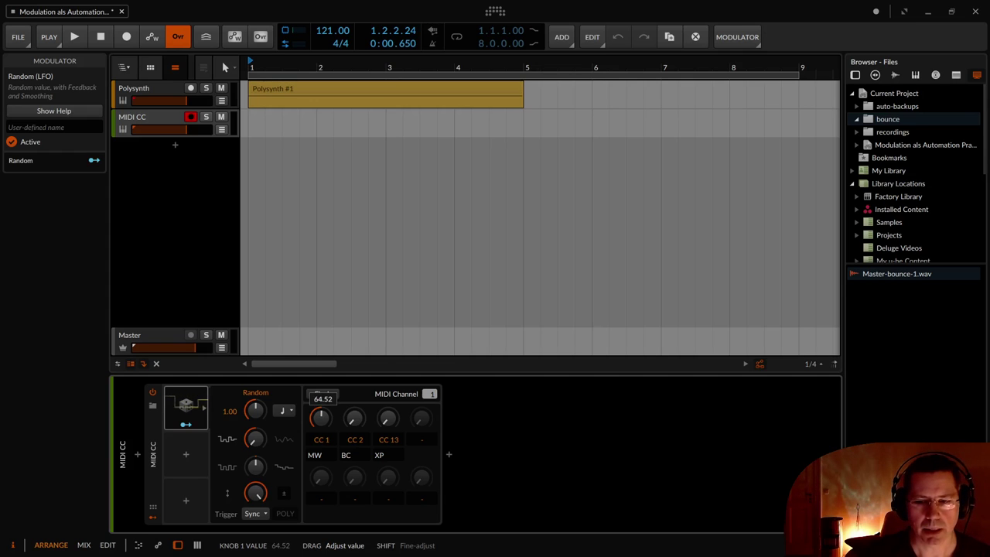
{"action": "left_click_drag", "start_coordinate": [323, 424], "coordinate": [323, 423]}
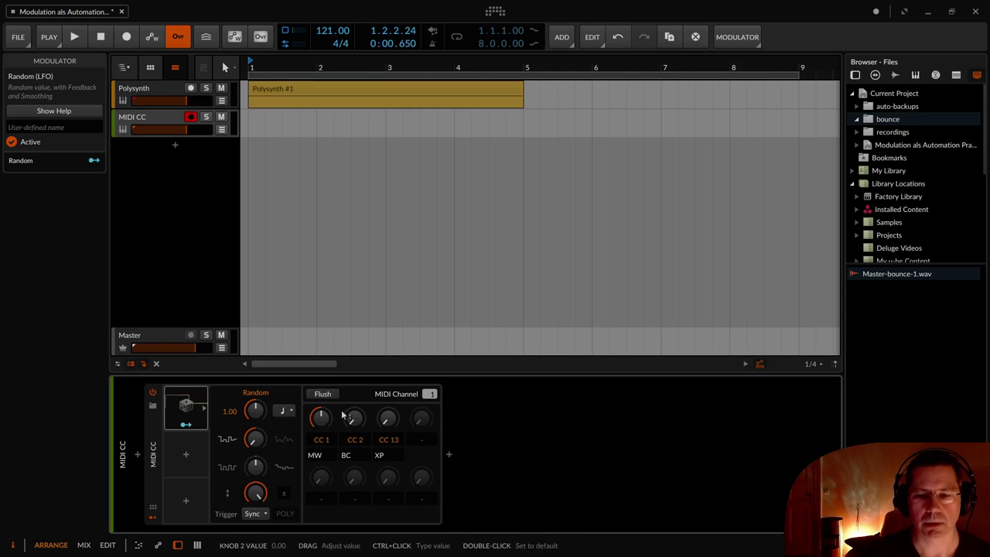
Map the Random modulator to the CC 1 knob with a modulation amount of +63.50
{"action": "left_click", "coordinate": [186, 424]}
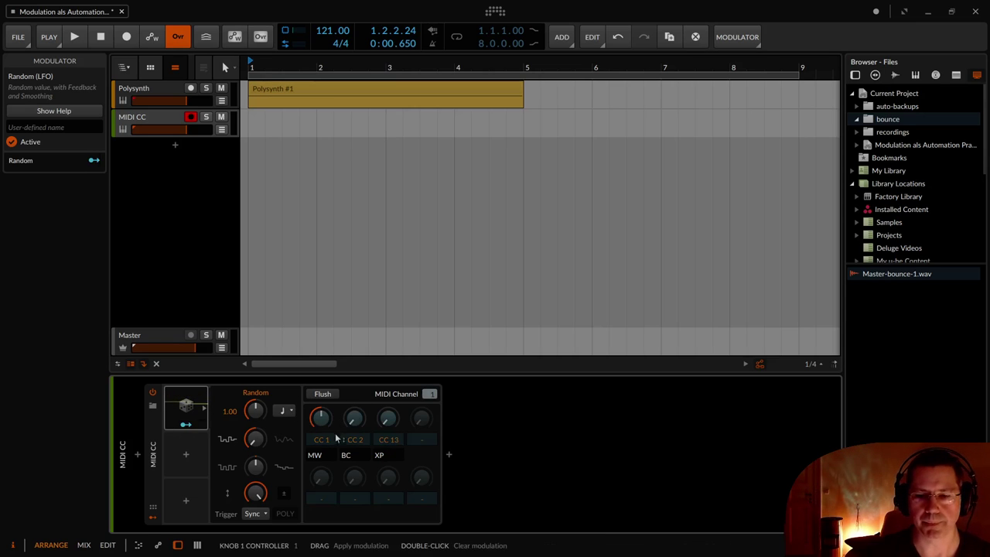
{"action": "left_click_drag", "start_coordinate": [322, 421], "coordinate": [322, 379]}
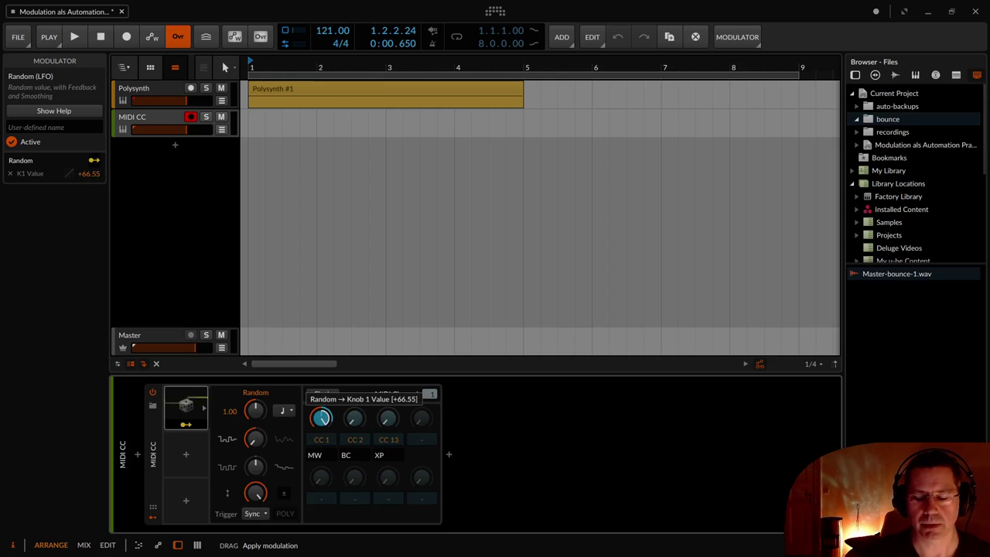
{"action": "left_click_drag", "start_coordinate": [321, 379], "coordinate": [322, 384]}
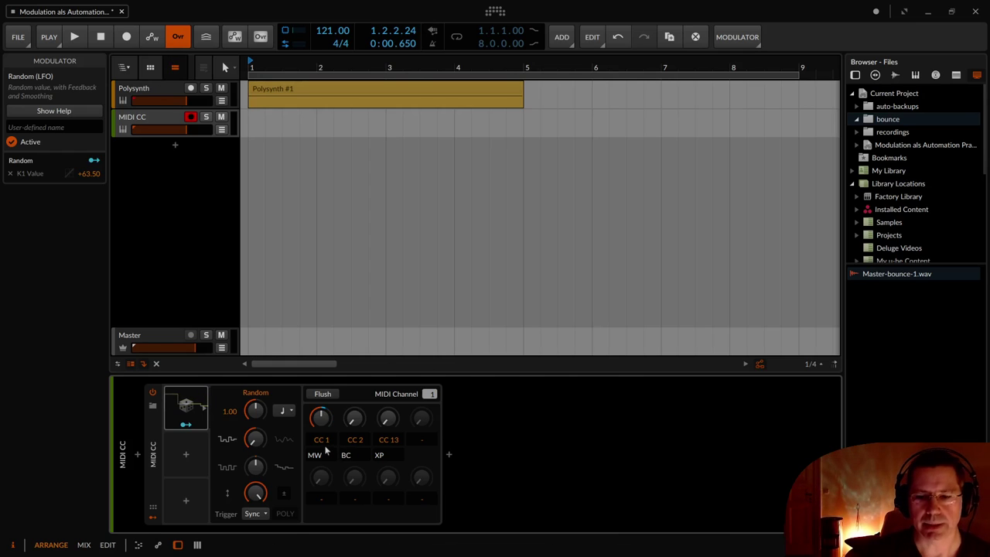
Add a MIDI modulator to the Polysynth device and show its settings with controller CC1
{"action": "left_click", "coordinate": [164, 91]}
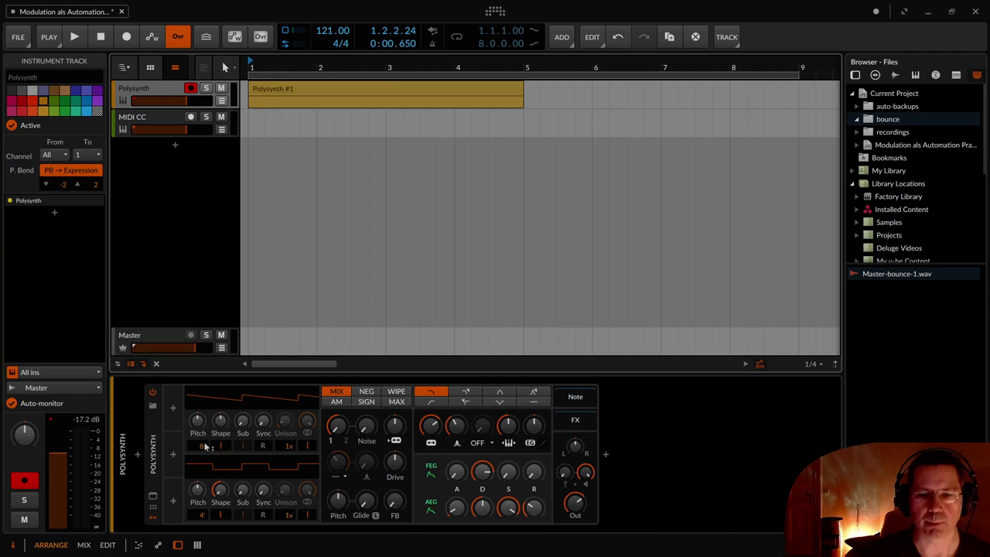
{"action": "left_click", "coordinate": [174, 411]}
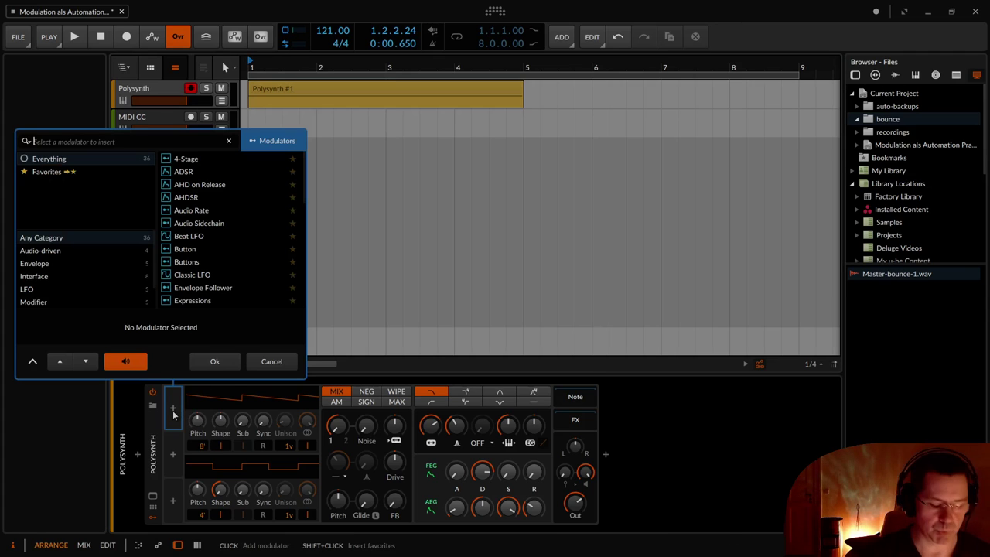
{"action": "type", "text": "mo"}
{"action": "key", "text": "BackSpace"}
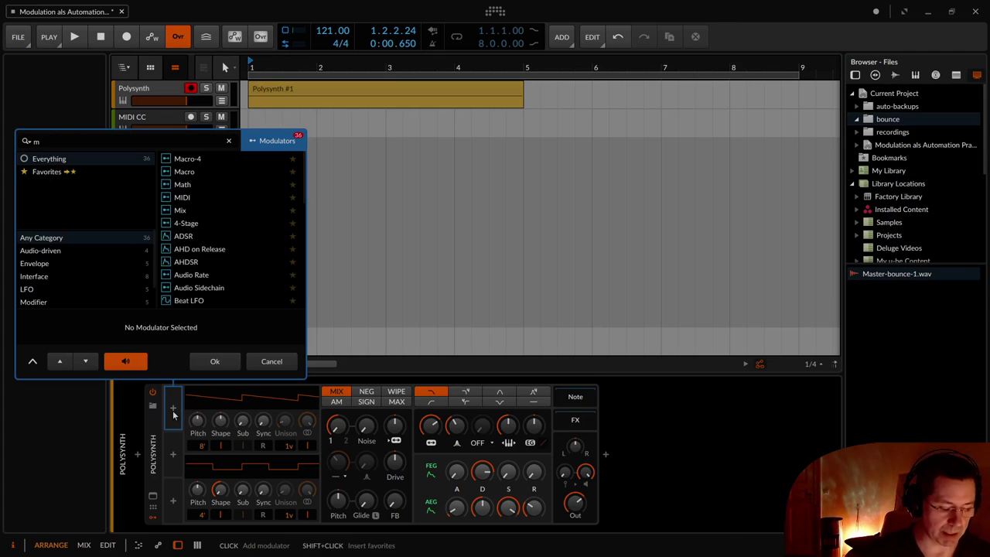
{"action": "type", "text": "id"}
{"action": "key", "text": "Down"}
{"action": "key", "text": "Return"}
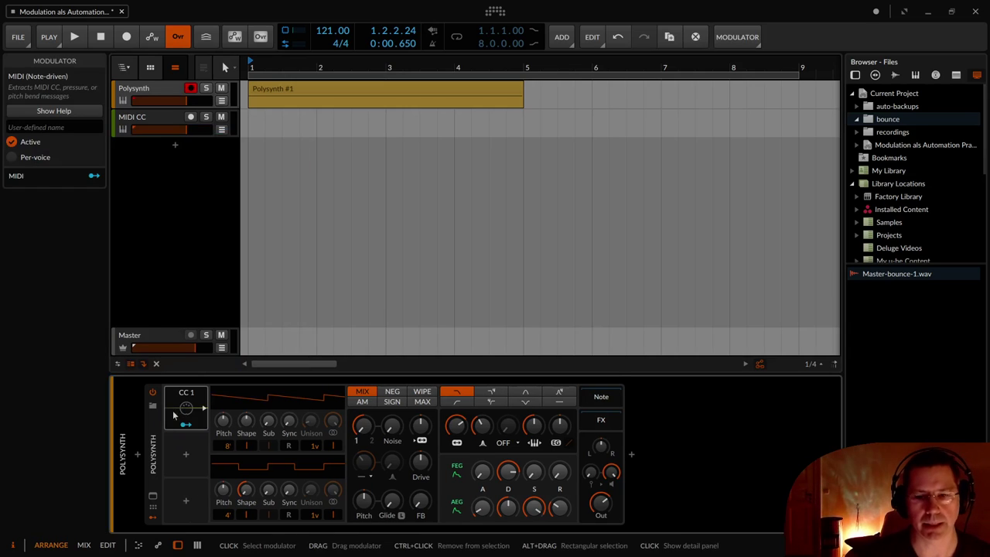
{"action": "left_click", "coordinate": [203, 409]}
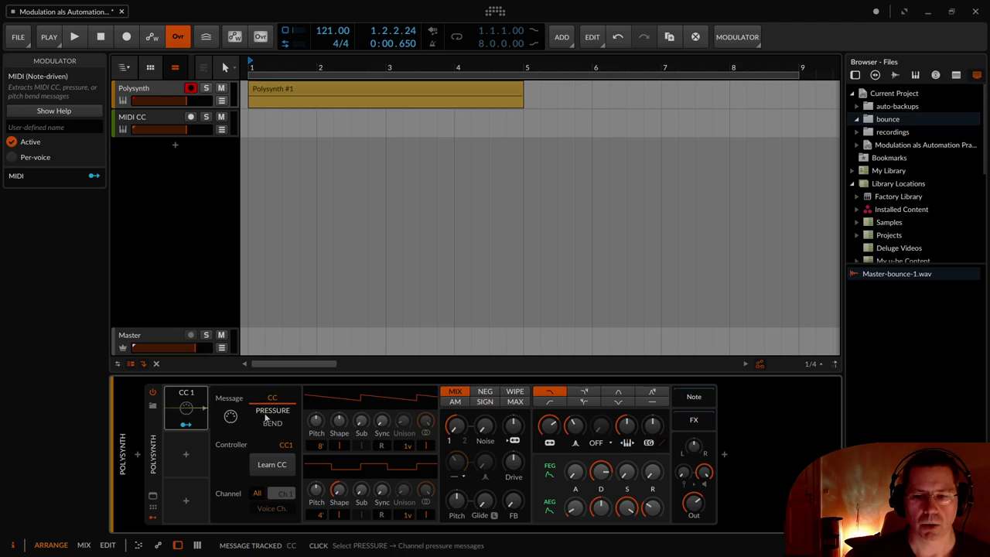
{"action": "left_click_drag", "start_coordinate": [288, 447], "coordinate": [286, 457]}
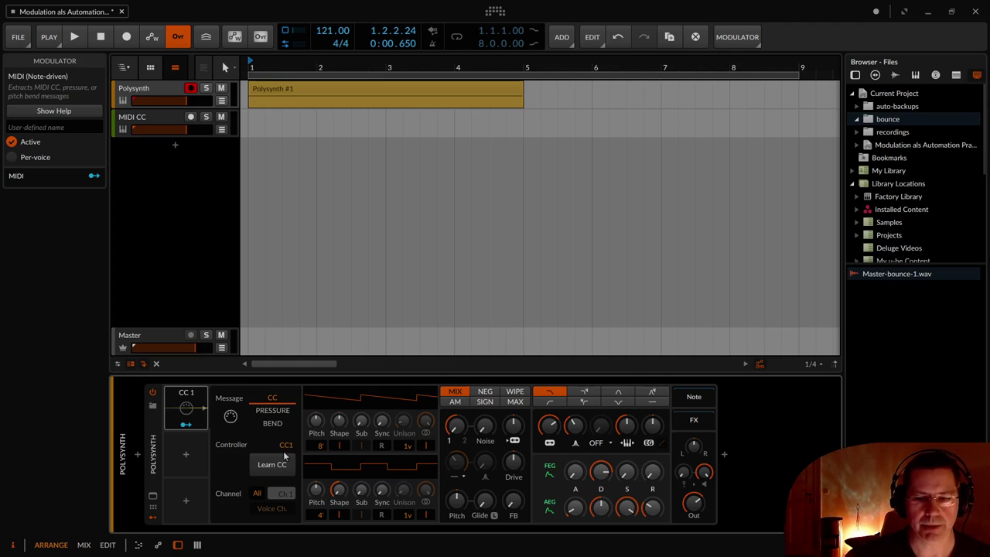
Map the MIDI modulator to the Polysynth's filter frequency with a modulation amount of -39.60
{"action": "left_click", "coordinate": [186, 427]}
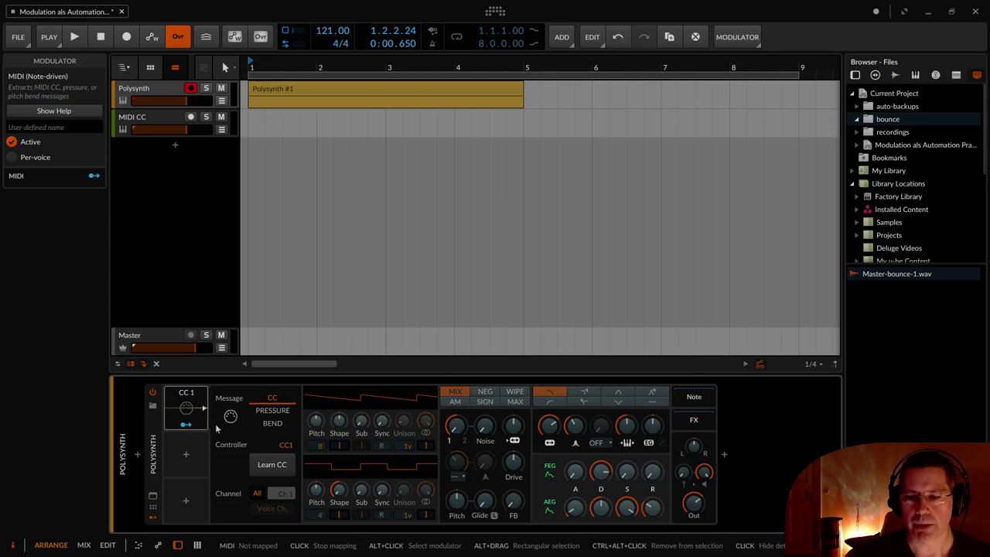
{"action": "left_click_drag", "start_coordinate": [549, 425], "coordinate": [549, 465]}
{"action": "left_click", "coordinate": [185, 425]}
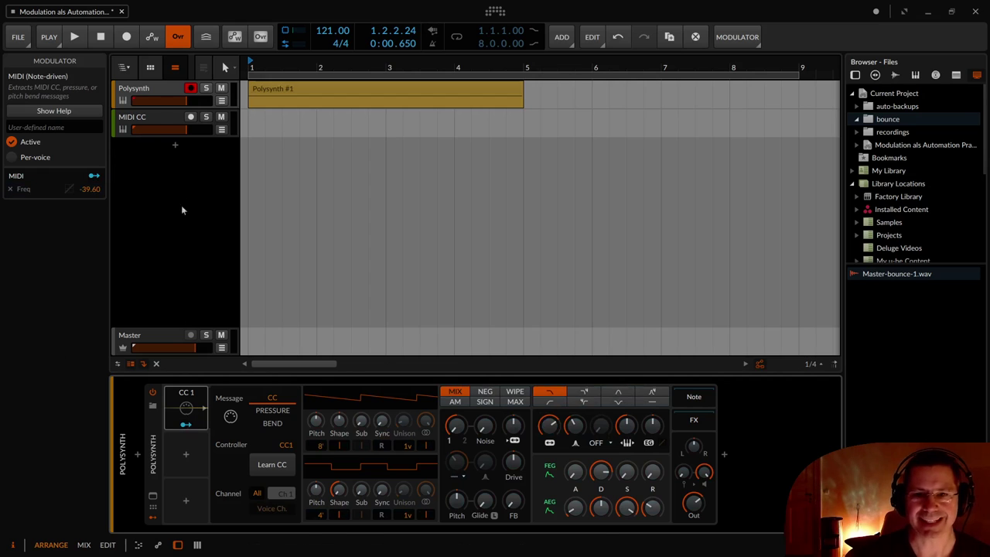
Set the Polysynth track's input source to the output of the MIDI CC track
{"action": "left_click", "coordinate": [158, 122]}
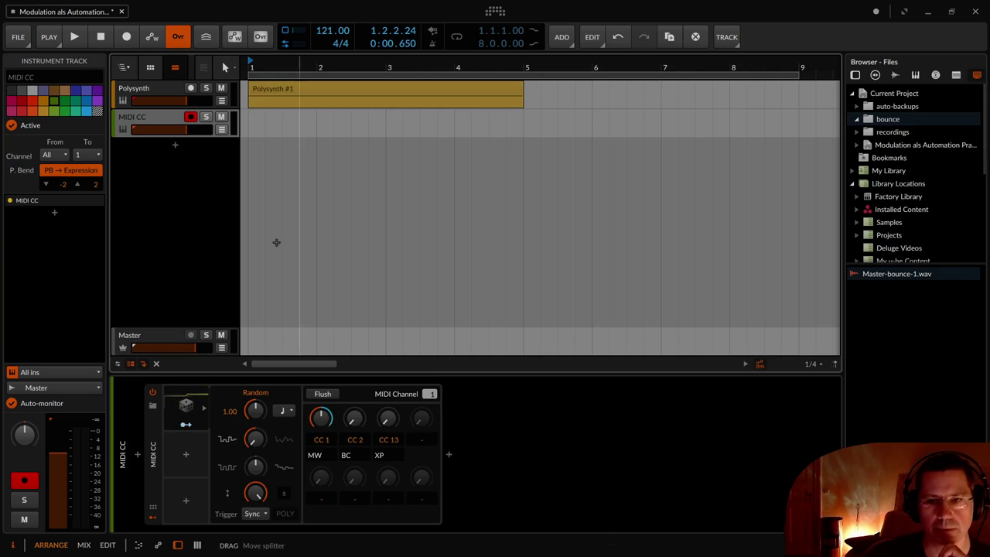
{"action": "left_click", "coordinate": [156, 89]}
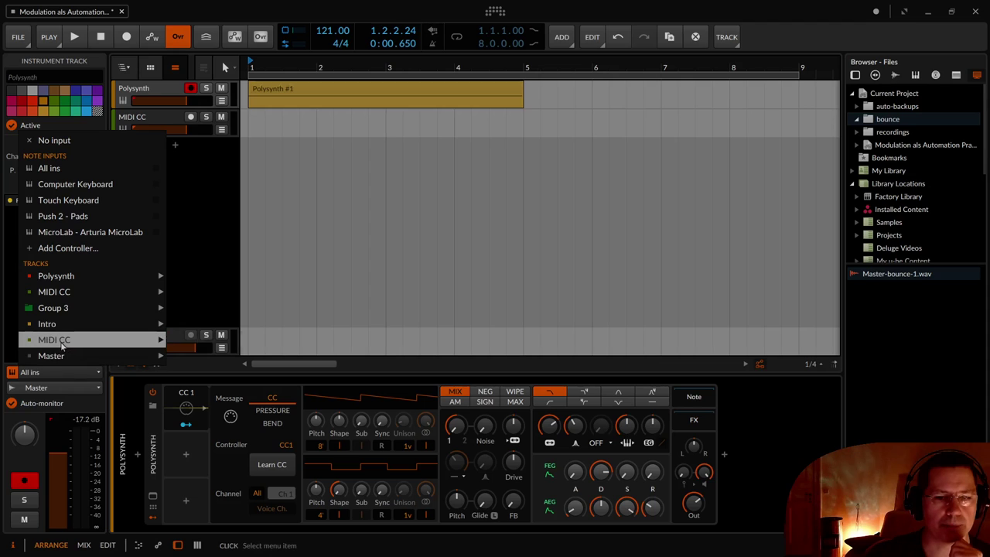
{"action": "mouse_move", "coordinate": [62, 346]}
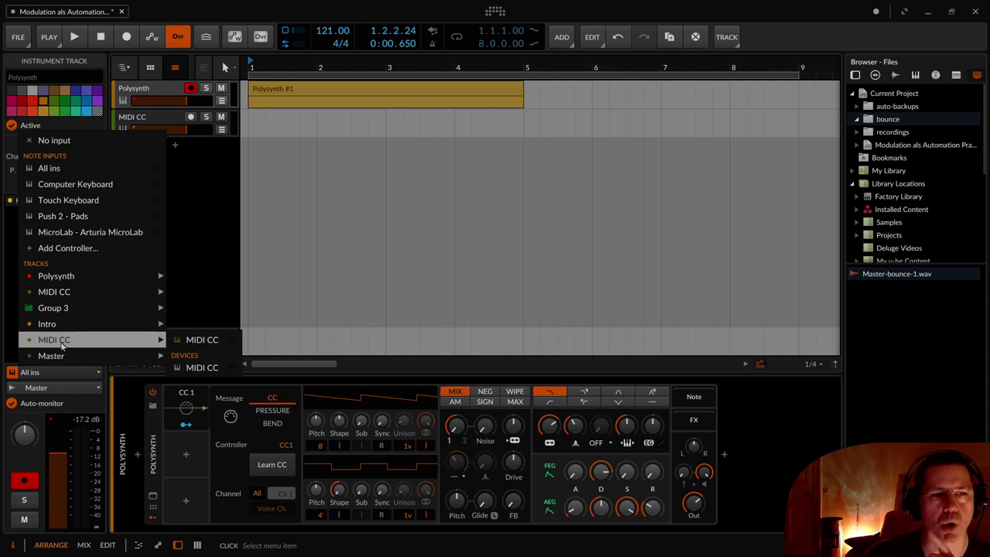
{"action": "left_click", "coordinate": [197, 343]}
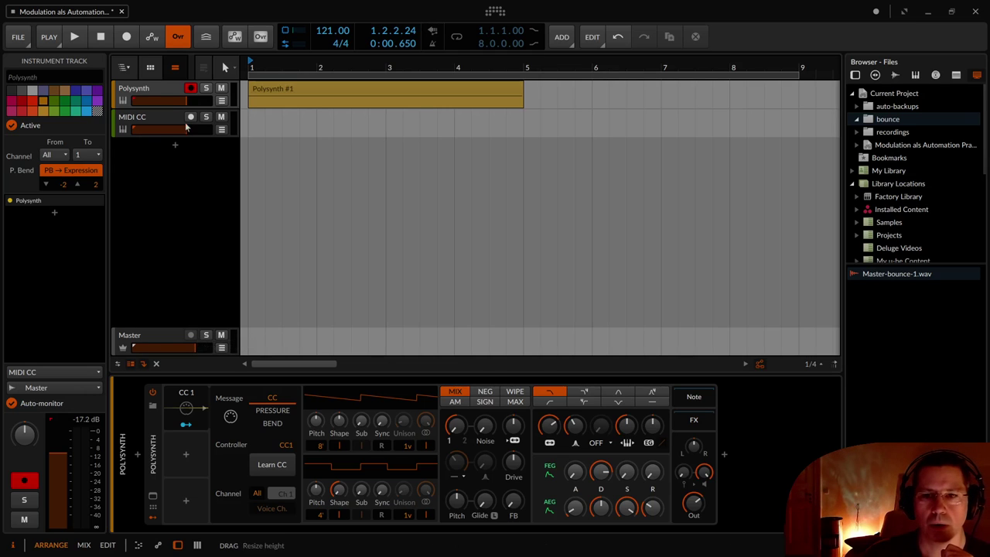
Show the Polysynth track's automation lane, enable writing arranger automation, and record a pass to about bar 6
{"action": "left_click", "coordinate": [221, 101]}
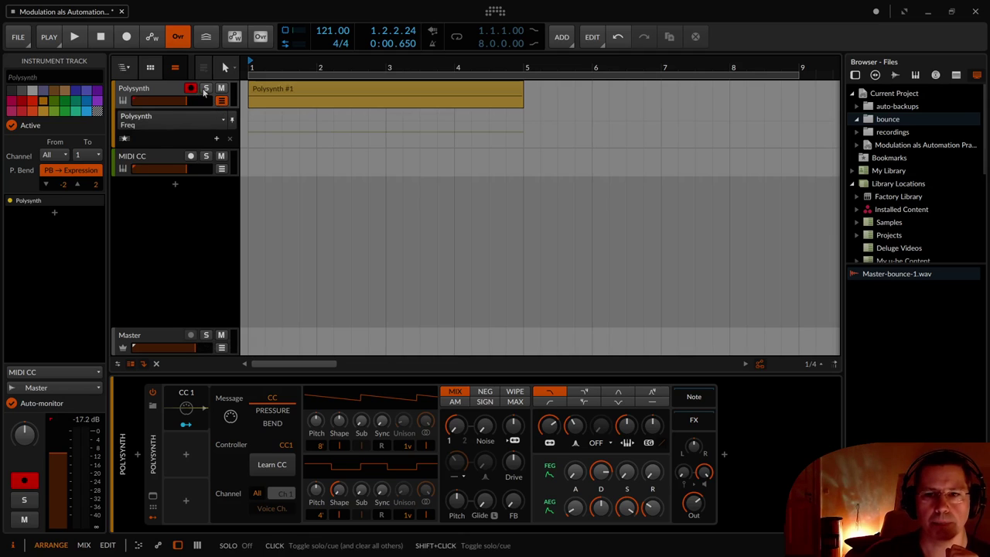
{"action": "left_click", "coordinate": [184, 91]}
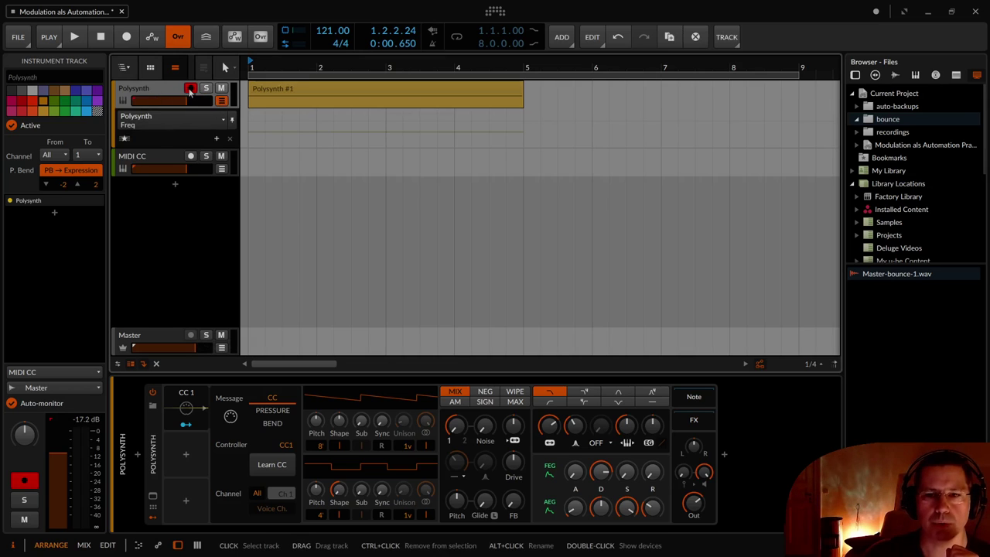
{"action": "left_click", "coordinate": [152, 38]}
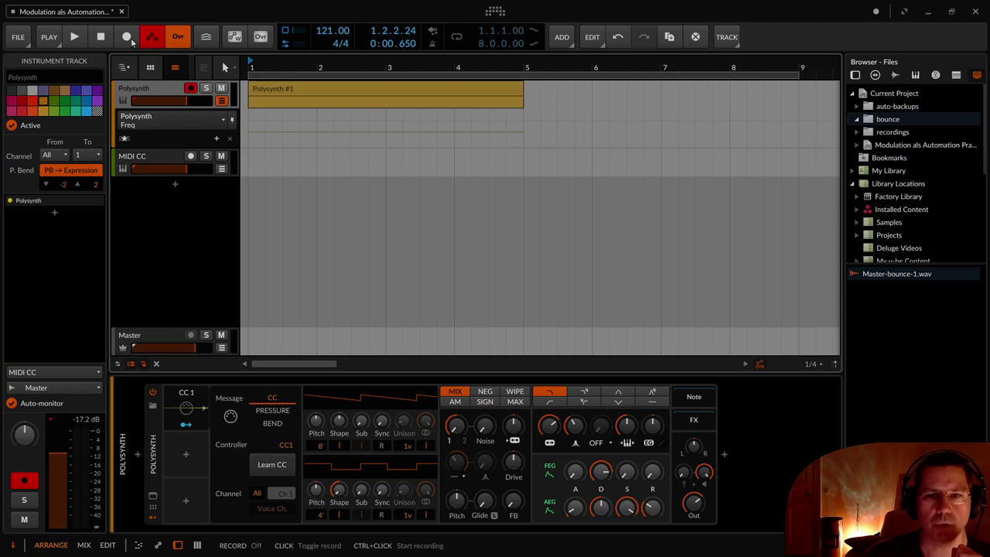
{"action": "left_click", "coordinate": [131, 42]}
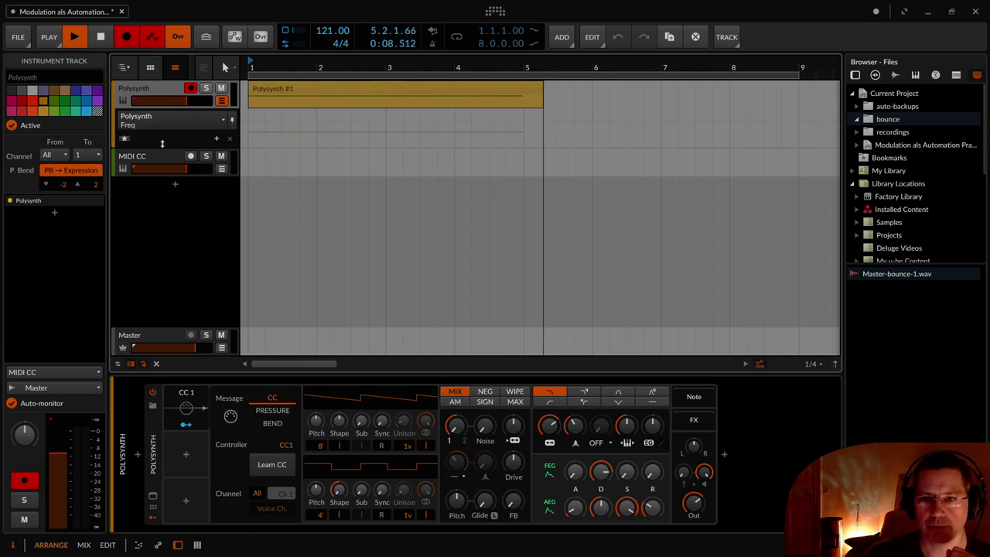
{"action": "key", "text": "space"}
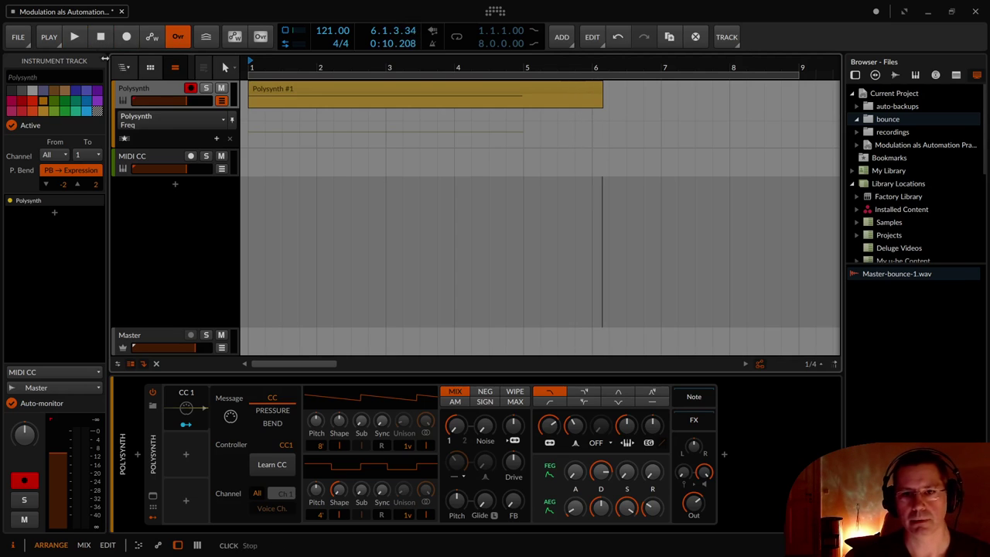
Play the arrangement briefly while switching record arming between the Polysynth and MIDI CC tracks to check the incoming modulation
{"action": "left_click", "coordinate": [163, 157]}
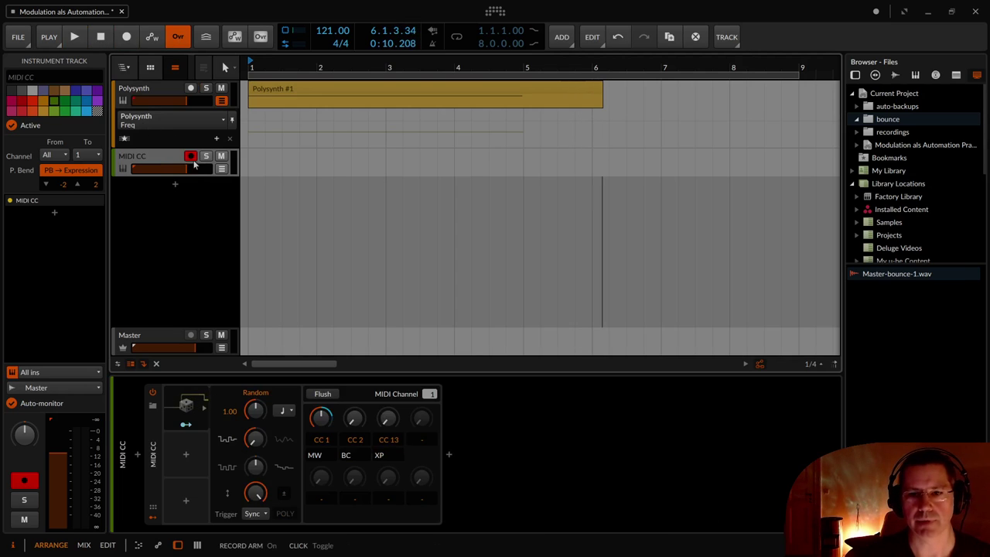
{"action": "left_click", "coordinate": [188, 92]}
{"action": "key", "text": "space"}
{"action": "key", "text": "space"}
{"action": "key", "text": "space"}
{"action": "key", "text": "space"}
{"action": "left_click", "coordinate": [193, 157]}
{"action": "left_click", "coordinate": [150, 92]}
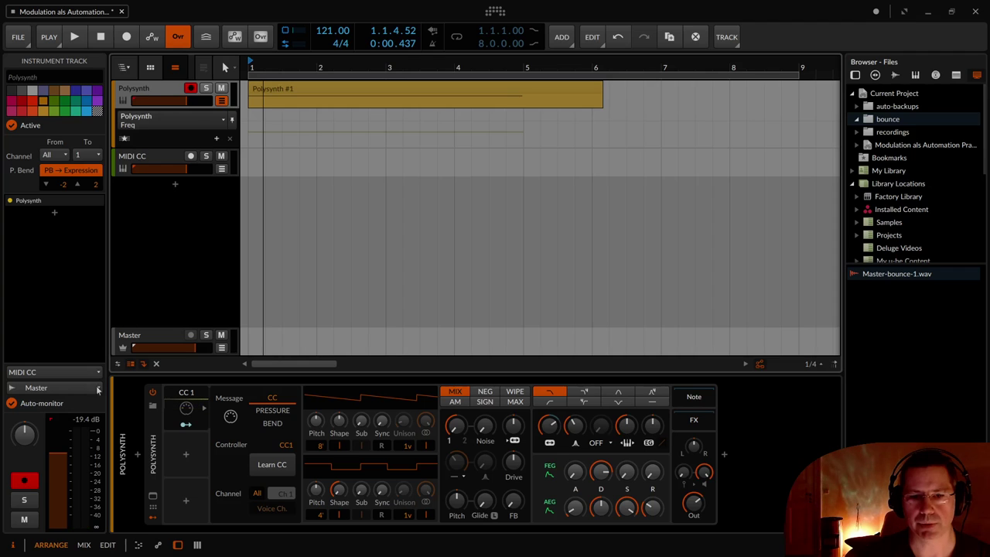
Set the MIDI CC device's Random modulator to a 16th note timebase and about 17.6 % smoothing
{"action": "left_click", "coordinate": [160, 159]}
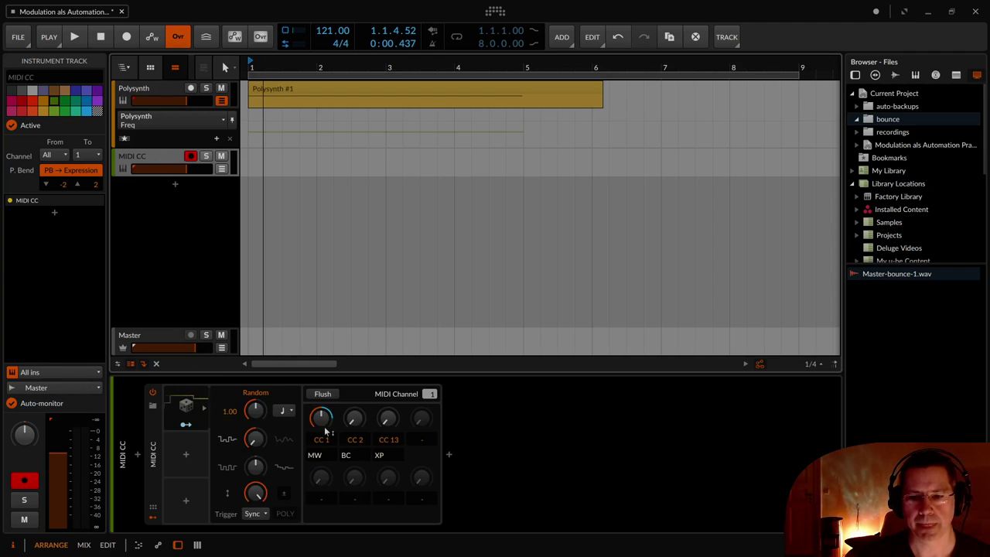
{"action": "left_click", "coordinate": [286, 411]}
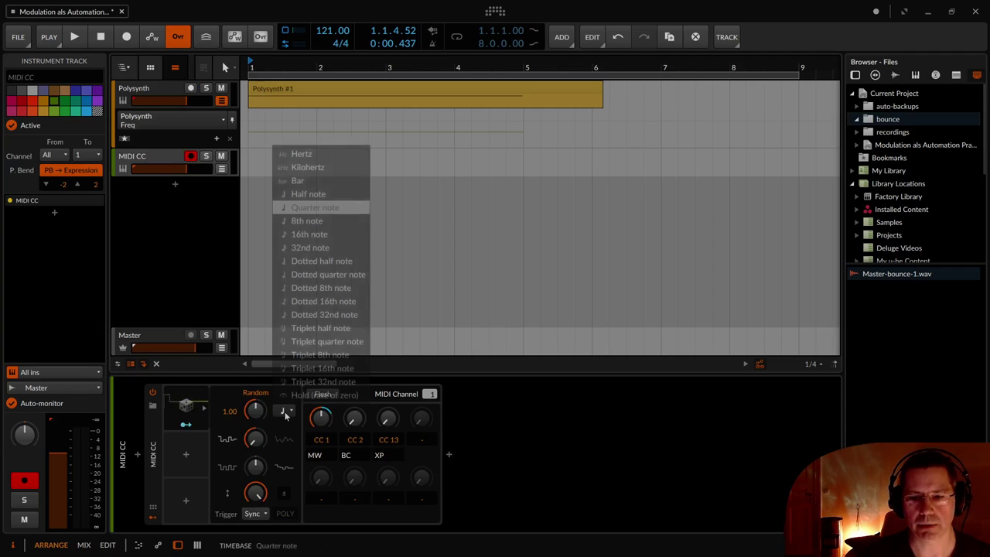
{"action": "left_click", "coordinate": [316, 235]}
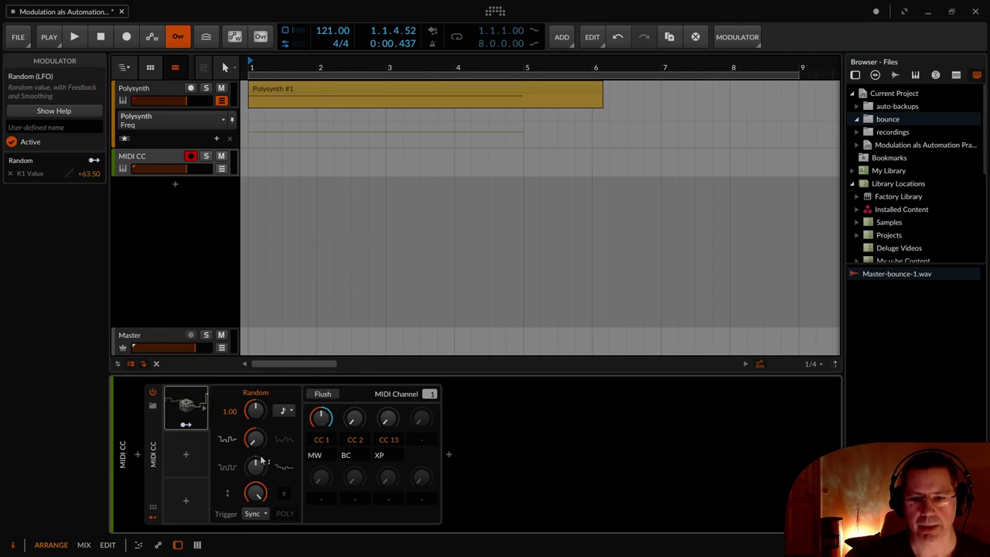
{"action": "left_click_drag", "start_coordinate": [254, 439], "coordinate": [255, 433]}
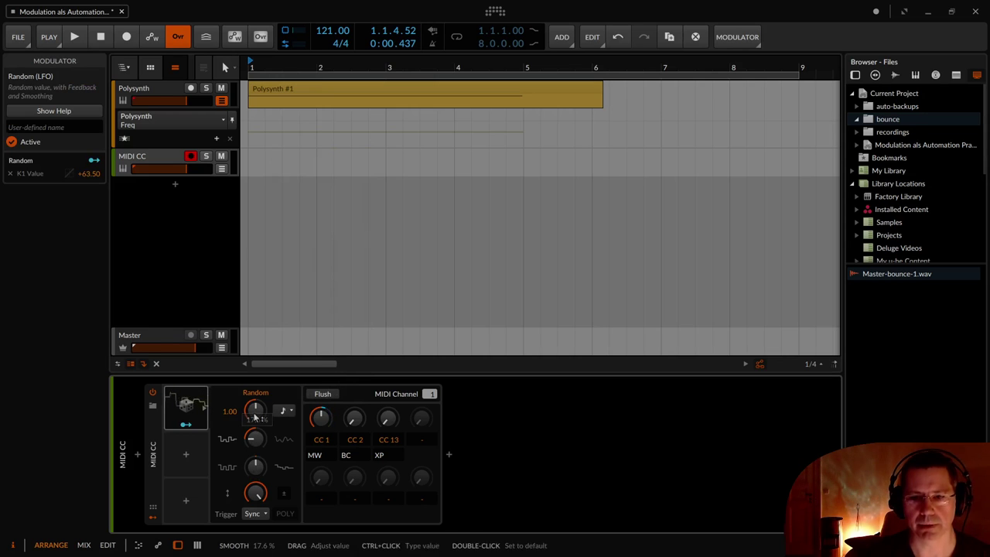
Record the incoming controller data as arranger automation on the Polysynth track up to bar 6, showing all its automation lanes
{"action": "left_click", "coordinate": [151, 90]}
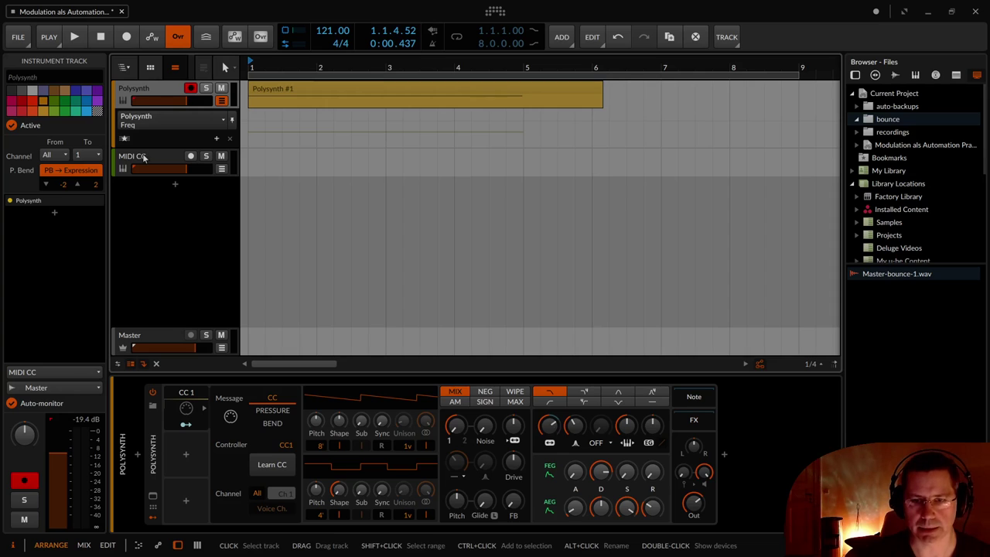
{"action": "key", "text": "space"}
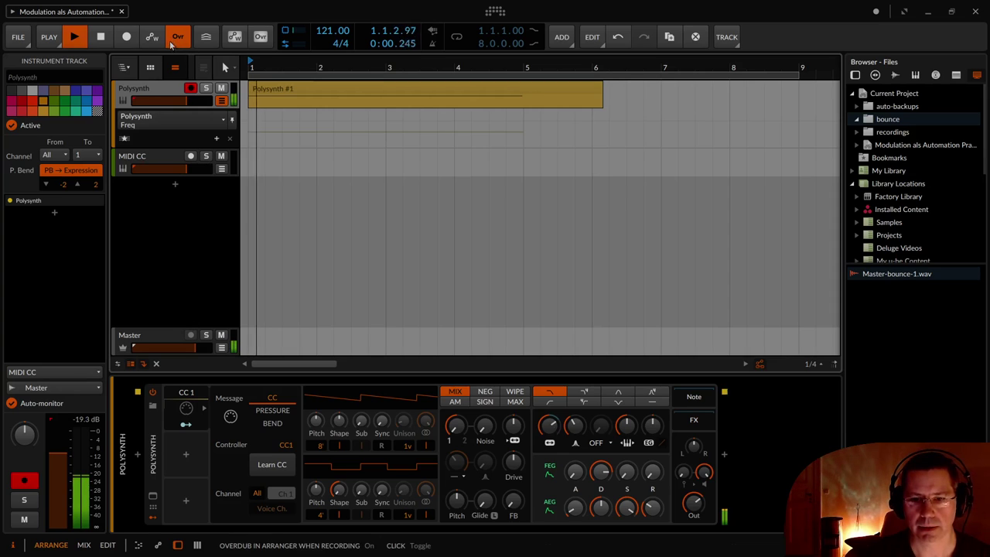
{"action": "key", "text": "space"}
{"action": "key", "text": "space"}
{"action": "left_click", "coordinate": [152, 40]}
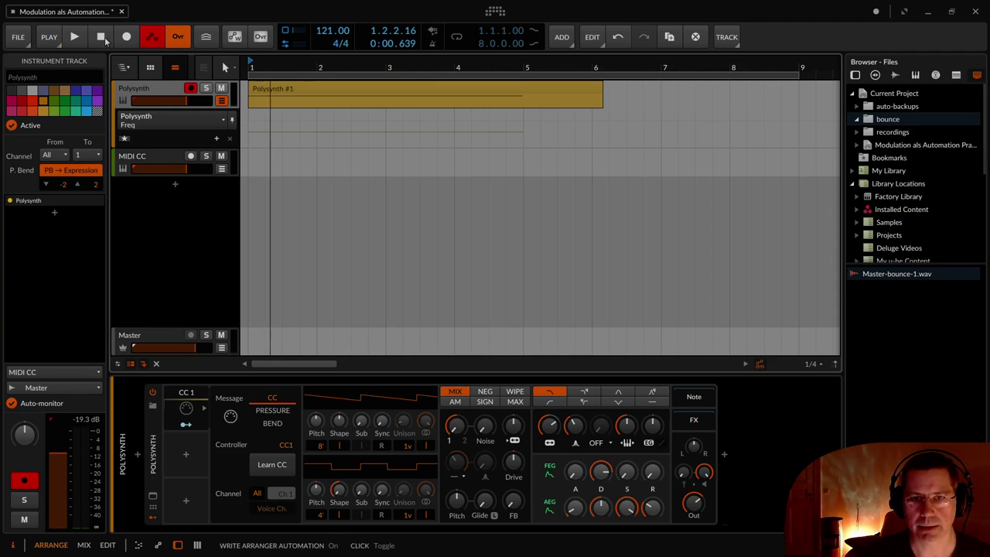
{"action": "left_click", "coordinate": [125, 38]}
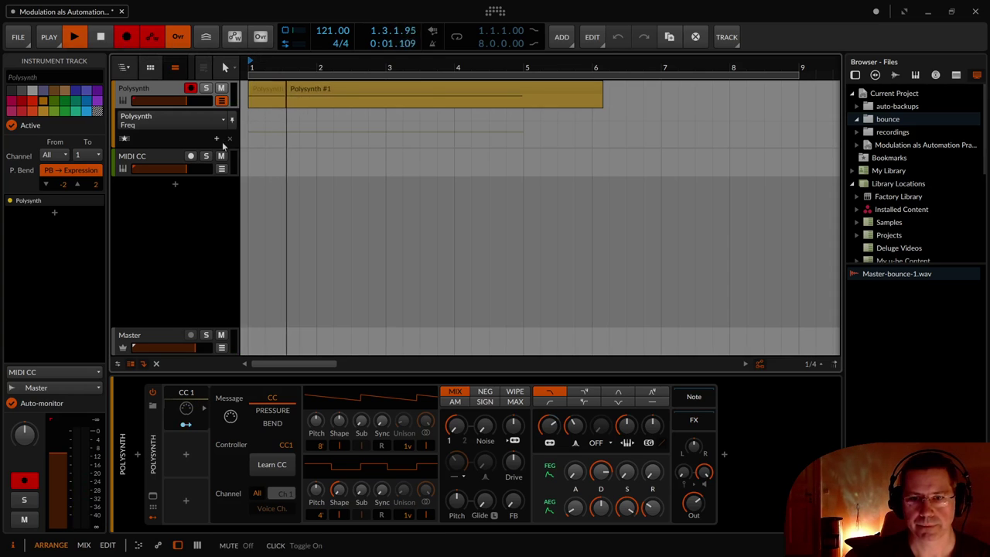
{"action": "left_click", "coordinate": [125, 140]}
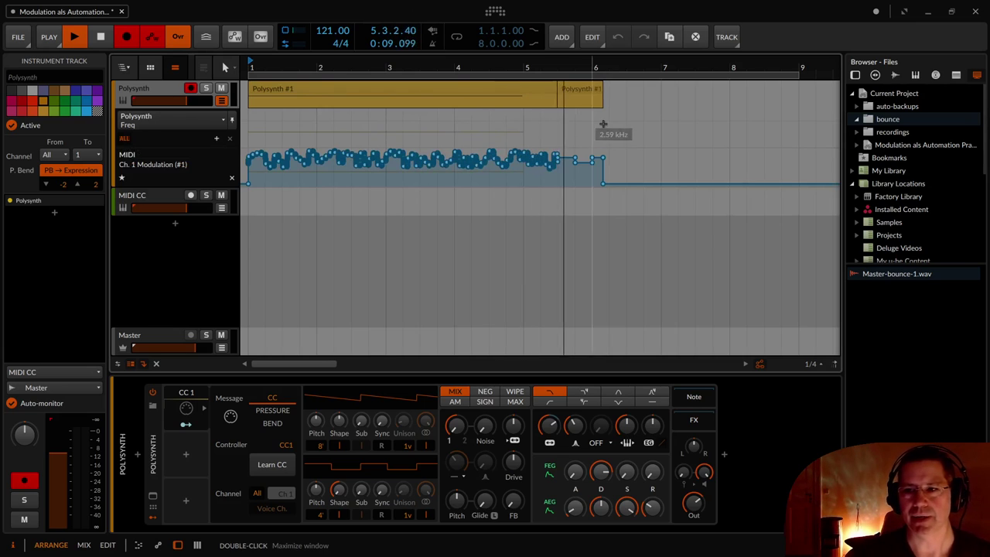
{"action": "key", "text": "space"}
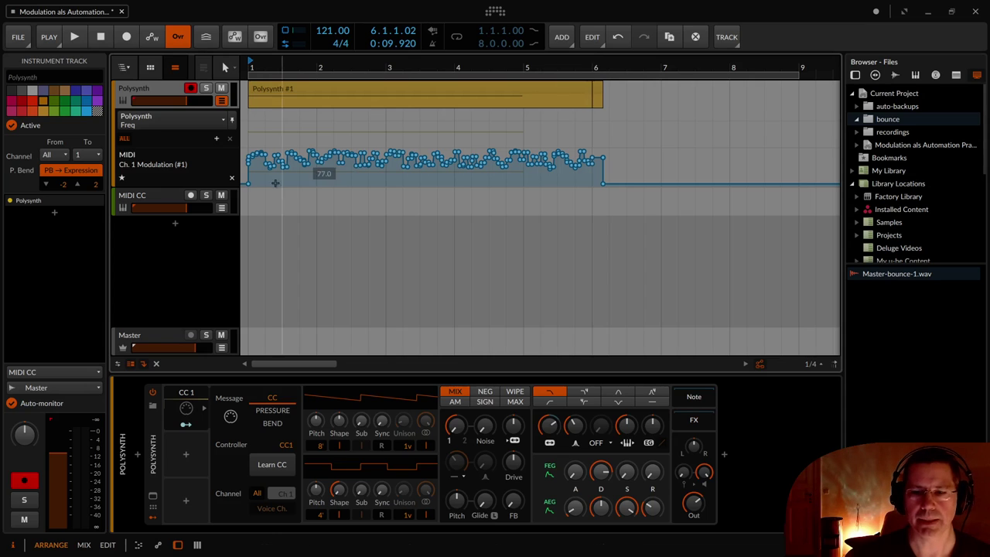
Lower six neighbouring points in the first beat of the Ch. 1 Modulation automation, to about 48.7 at 1.1.3.11
{"action": "scroll", "coordinate": [300, 217], "scroll_direction": "up", "scroll_amount": 8}
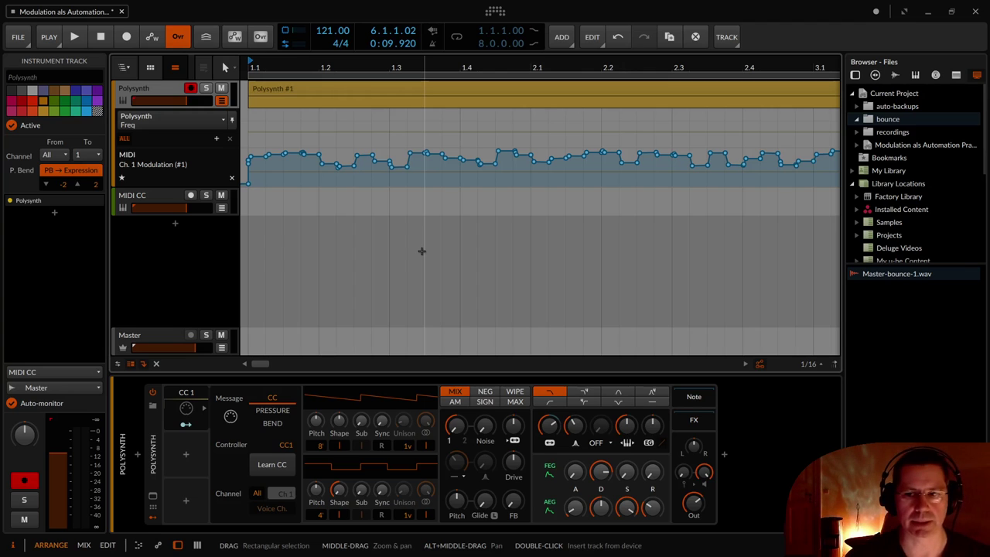
{"action": "left_click_drag", "start_coordinate": [364, 186], "coordinate": [364, 221]}
{"action": "left_click_drag", "start_coordinate": [301, 221], "coordinate": [402, 178]}
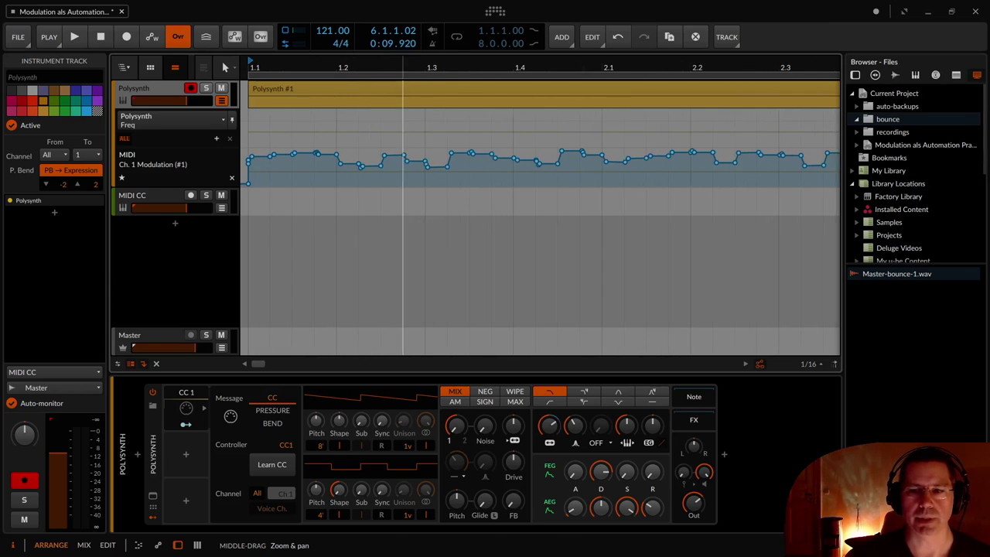
{"action": "left_click_drag", "start_coordinate": [316, 137], "coordinate": [342, 179]}
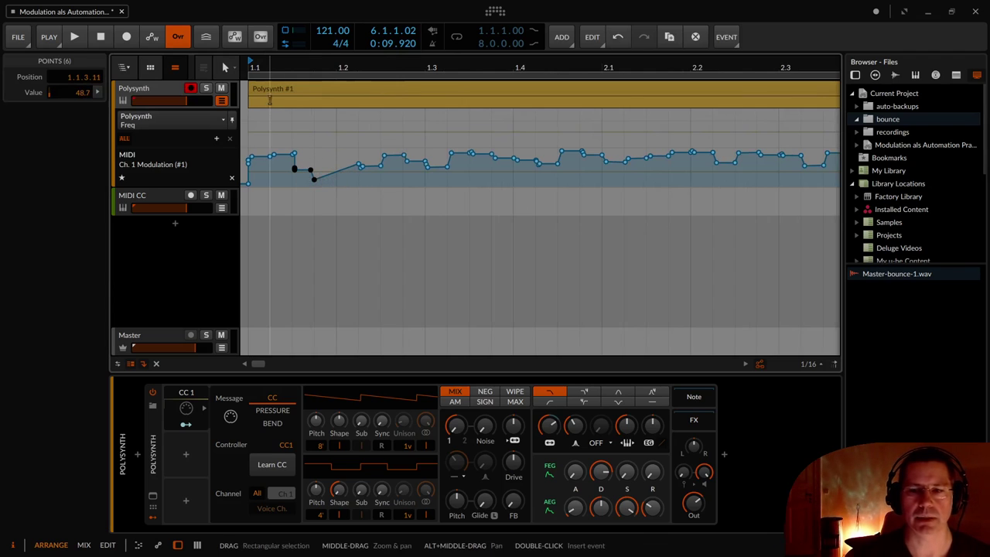
Set the Polysynth track's input source back to All ins
{"action": "left_click", "coordinate": [149, 90]}
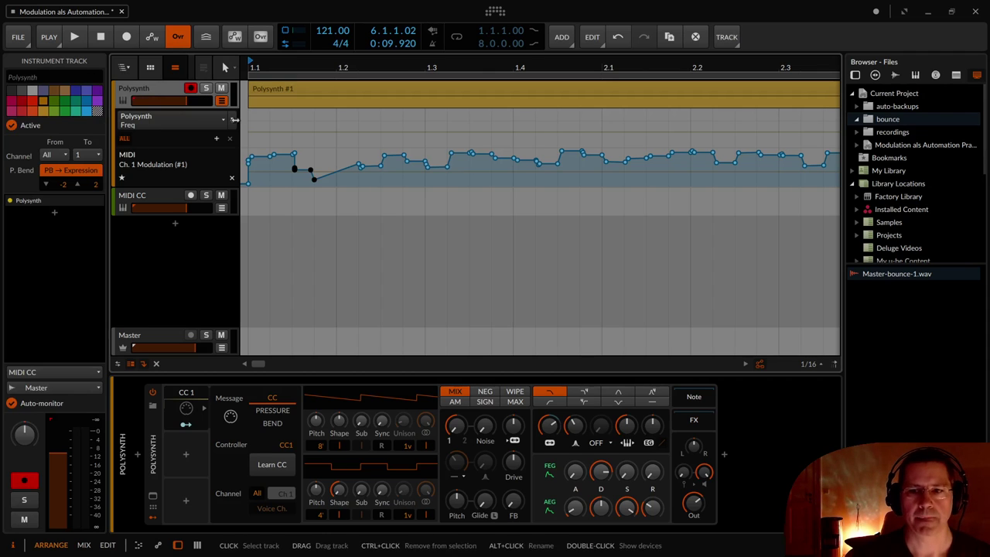
{"action": "left_click", "coordinate": [24, 374]}
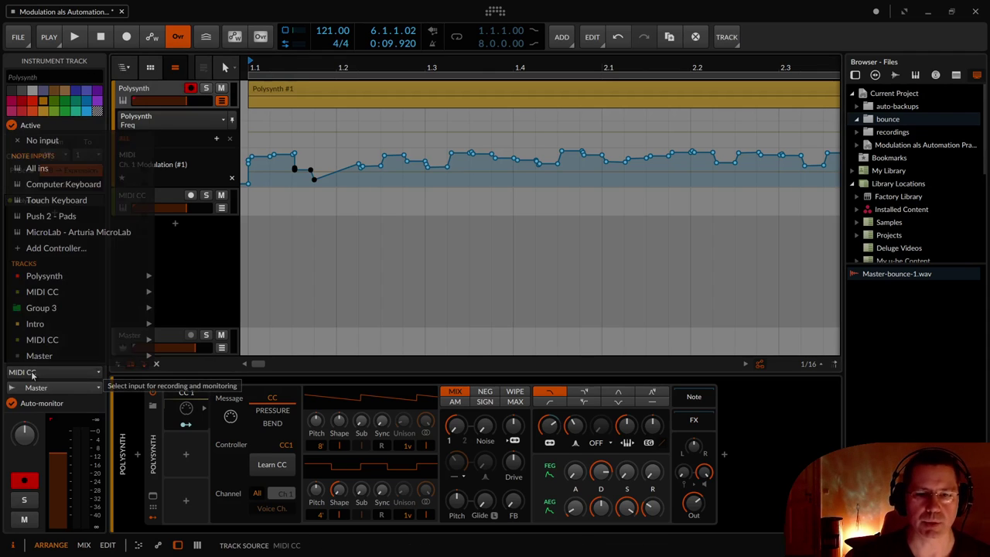
{"action": "left_click", "coordinate": [60, 167]}
Play the arrangement from the start to check how the recorded Ch. 1 Modulation automation drives the filter frequency
{"action": "key", "text": "space"}
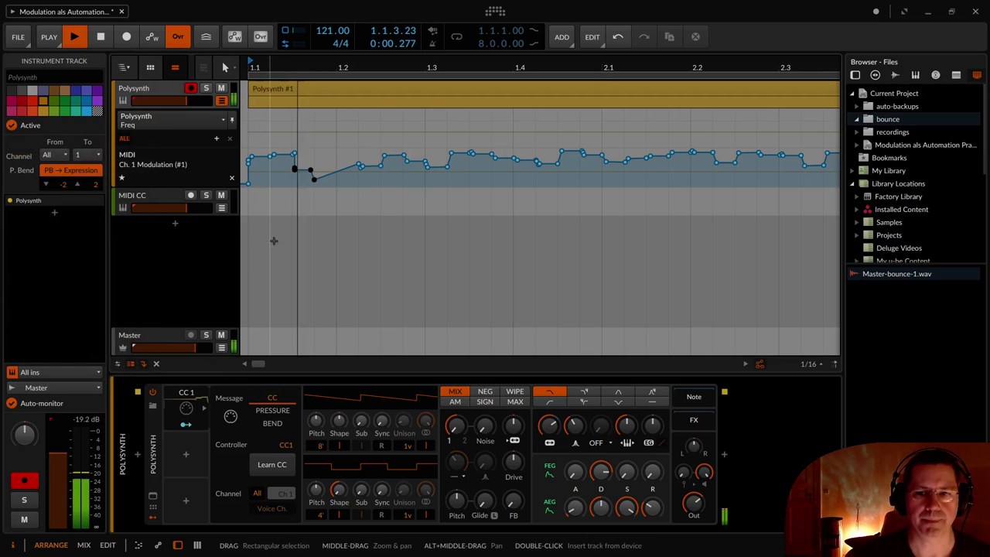
{"action": "left_click_drag", "start_coordinate": [511, 219], "coordinate": [288, 219]}
{"action": "key", "text": "space"}
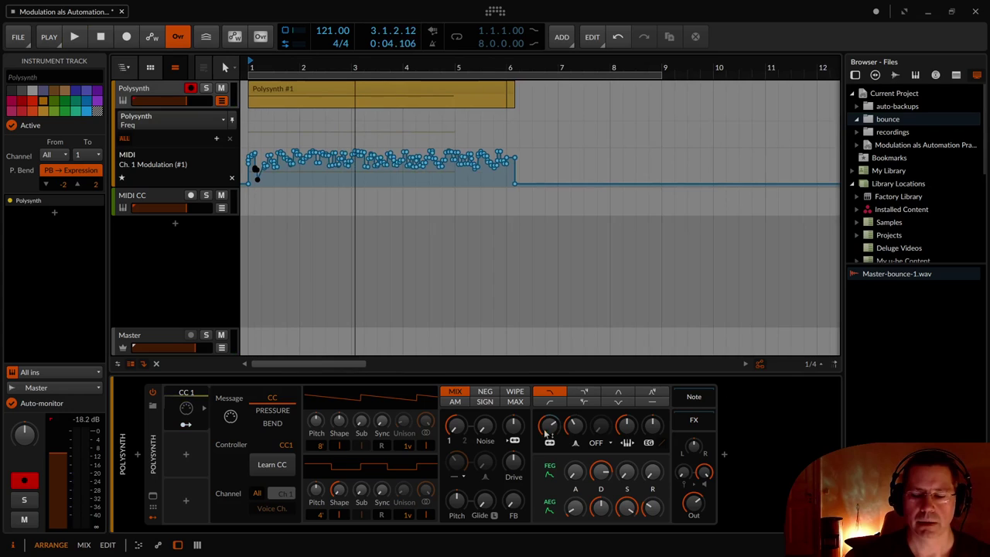
{"action": "key", "text": "space"}
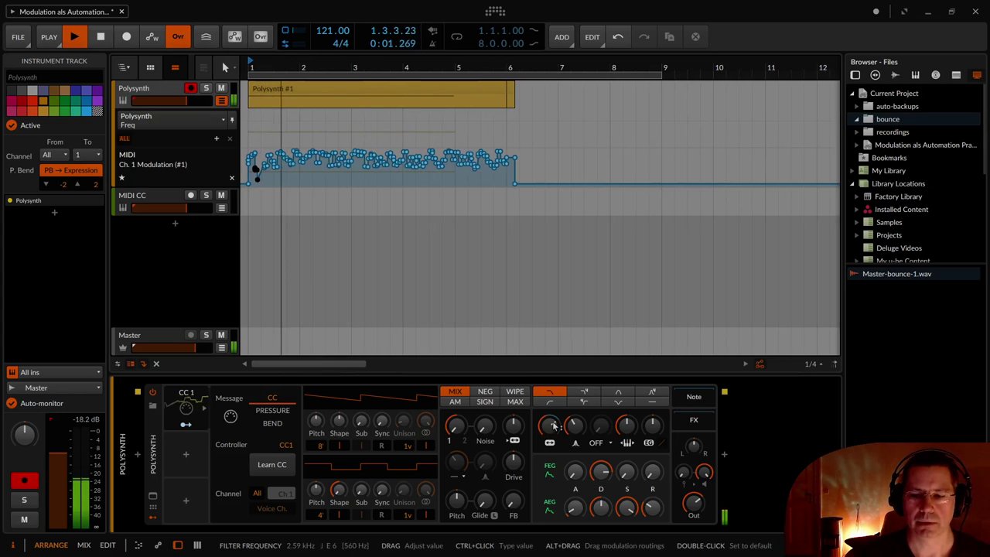
{"action": "key", "text": "space"}
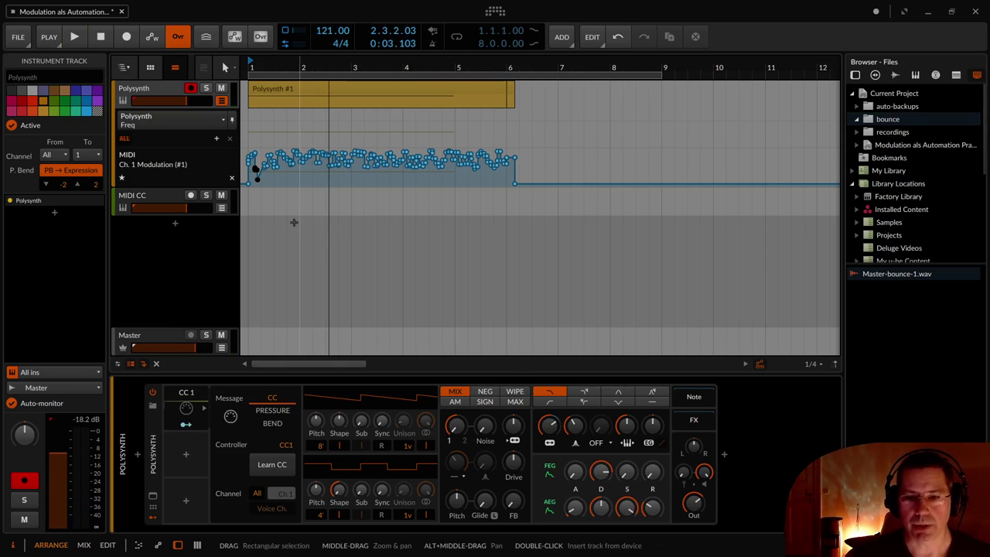
Add a Steps modulator to the MIDI CC device below the Random modulator
{"action": "left_click", "coordinate": [144, 199]}
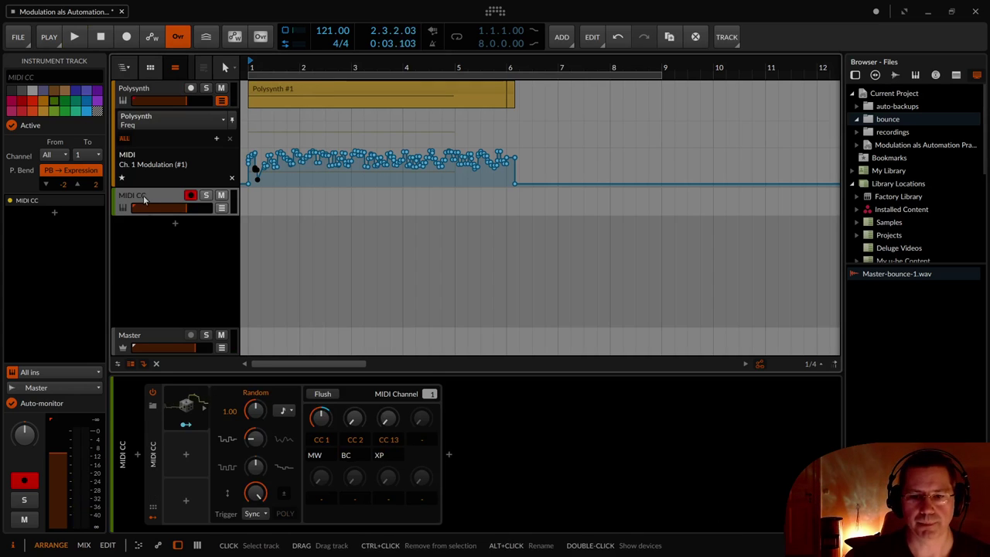
{"action": "left_click", "coordinate": [186, 457]}
{"action": "type", "text": "step"}
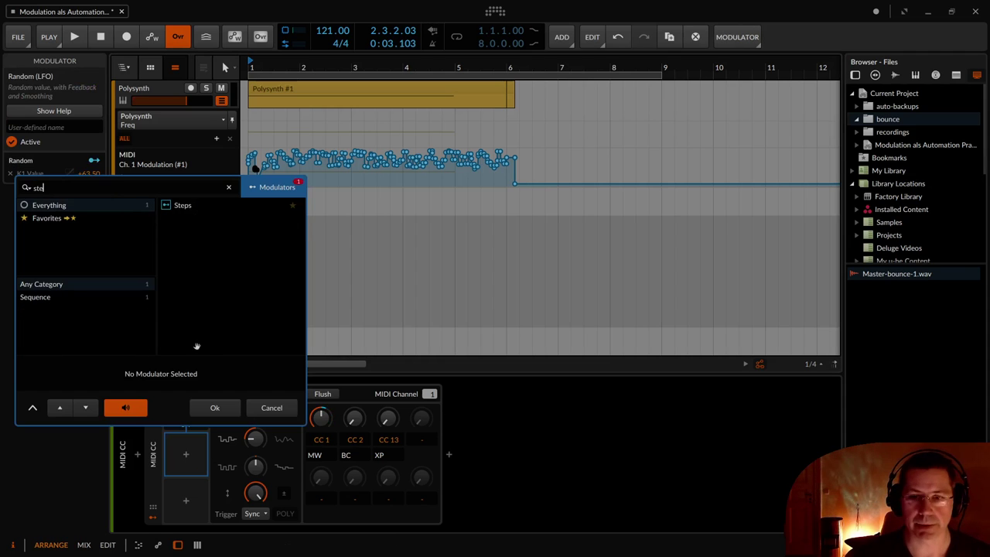
{"action": "double_click", "coordinate": [195, 207]}
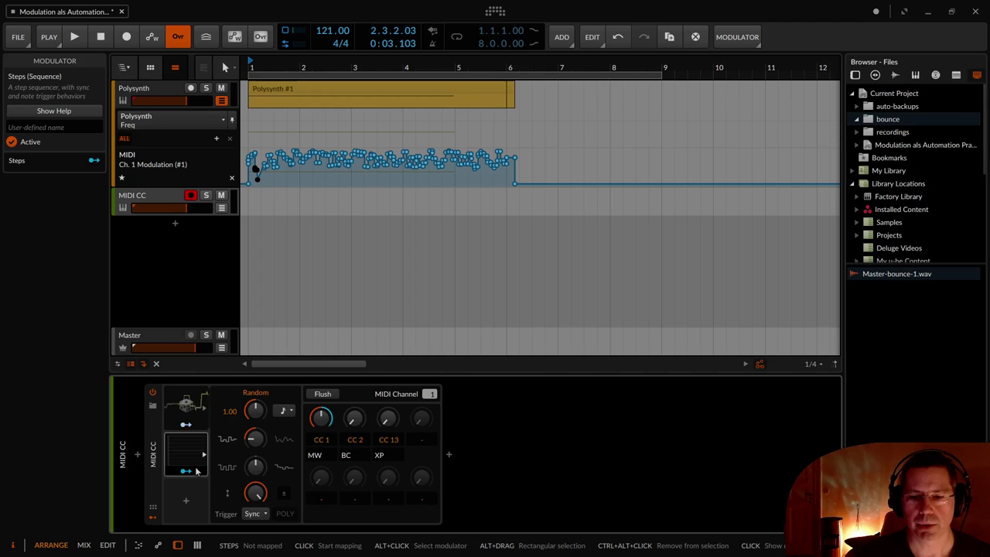
Set the CC 2 knob of the MIDI CC device to 63
{"action": "left_click_drag", "start_coordinate": [350, 421], "coordinate": [351, 384]}
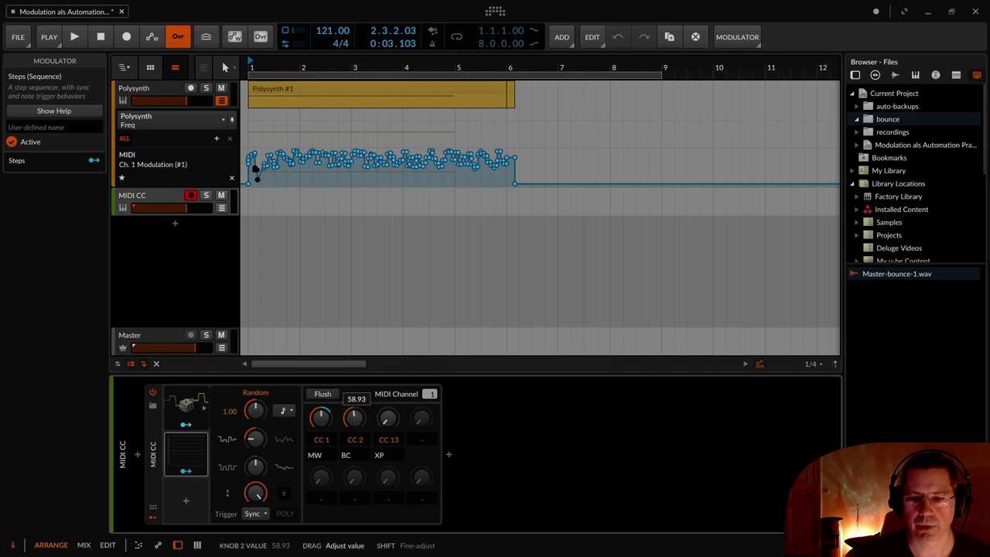
{"action": "left_click_drag", "start_coordinate": [351, 383], "coordinate": [351, 383]}
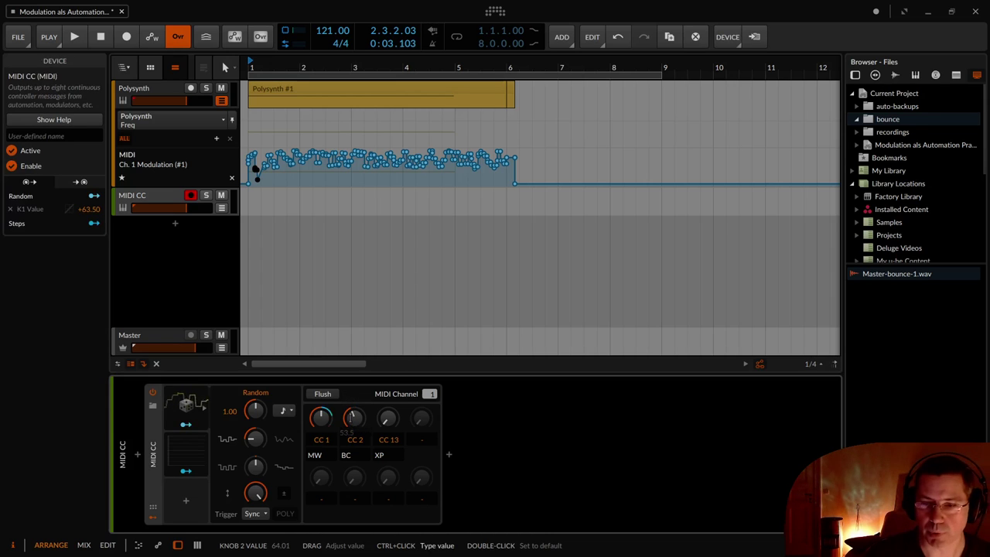
{"action": "left_click", "coordinate": [354, 418], "text": "ctrl"}
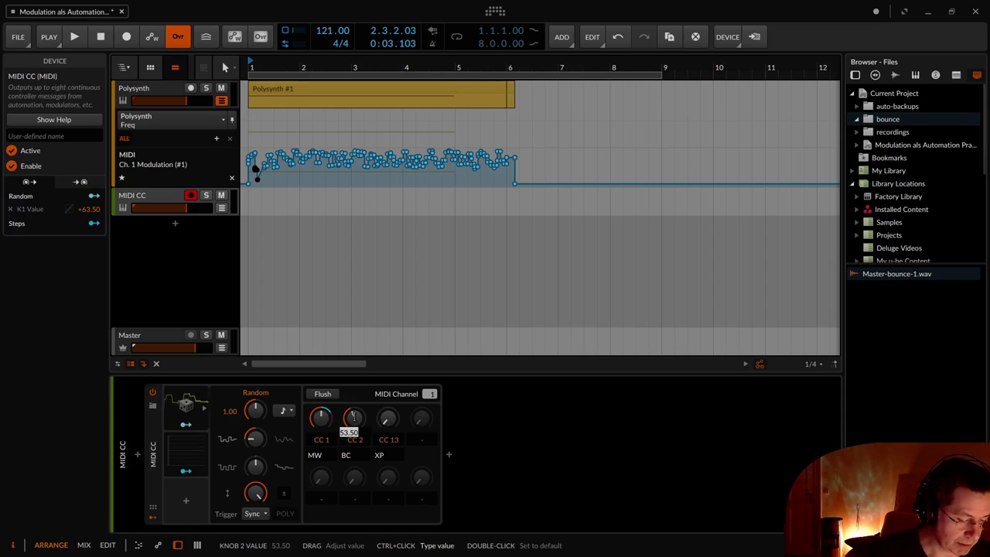
{"action": "type", "text": "63"}
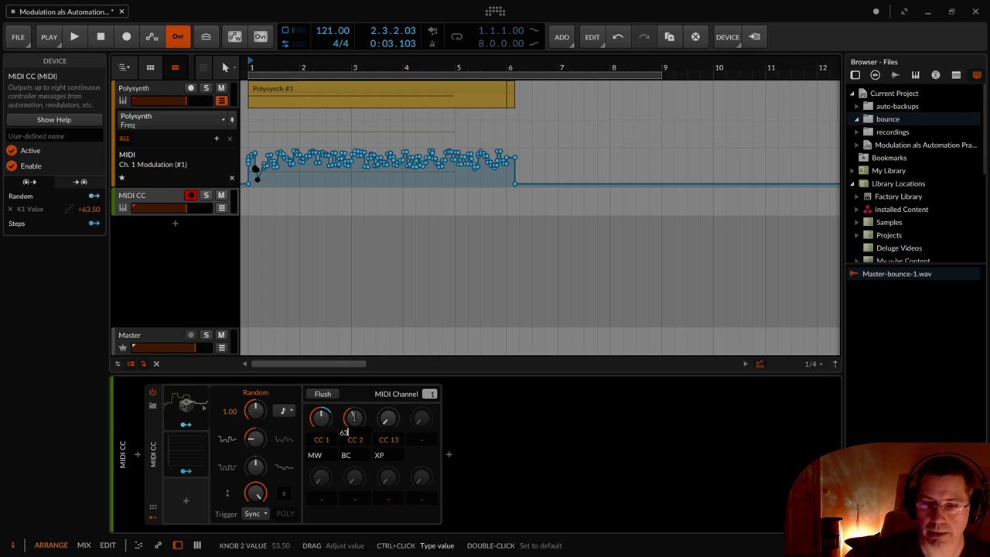
{"action": "key", "text": "Return"}
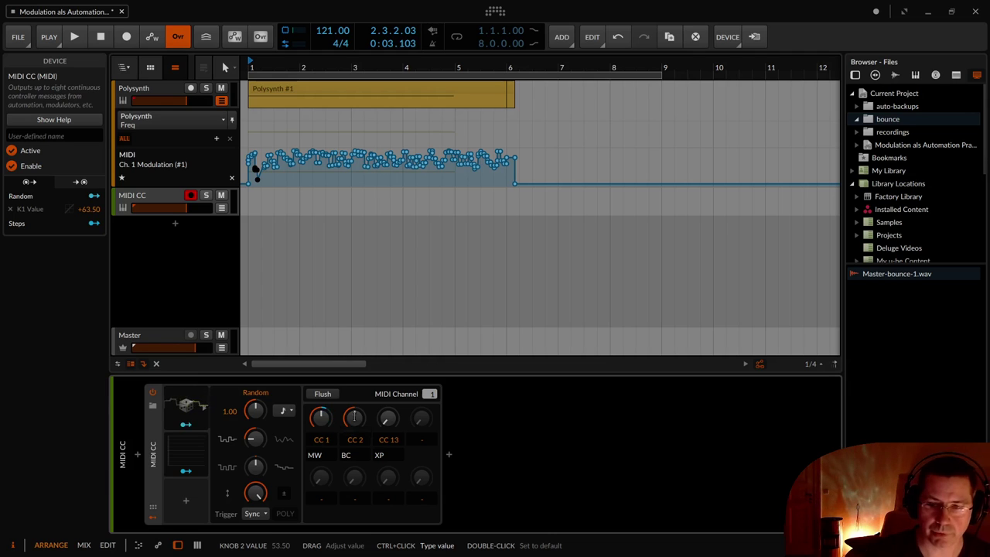
Fill the Steps modulator with a random 38-step pattern and map it to the CC 2 knob with an amount of +63.50
{"action": "left_click", "coordinate": [203, 458]}
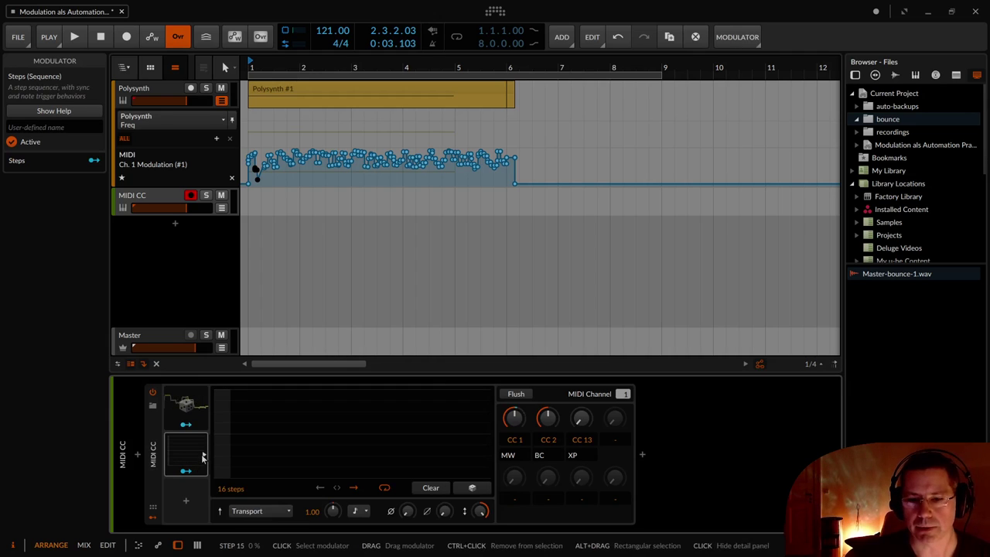
{"action": "left_click", "coordinate": [472, 487]}
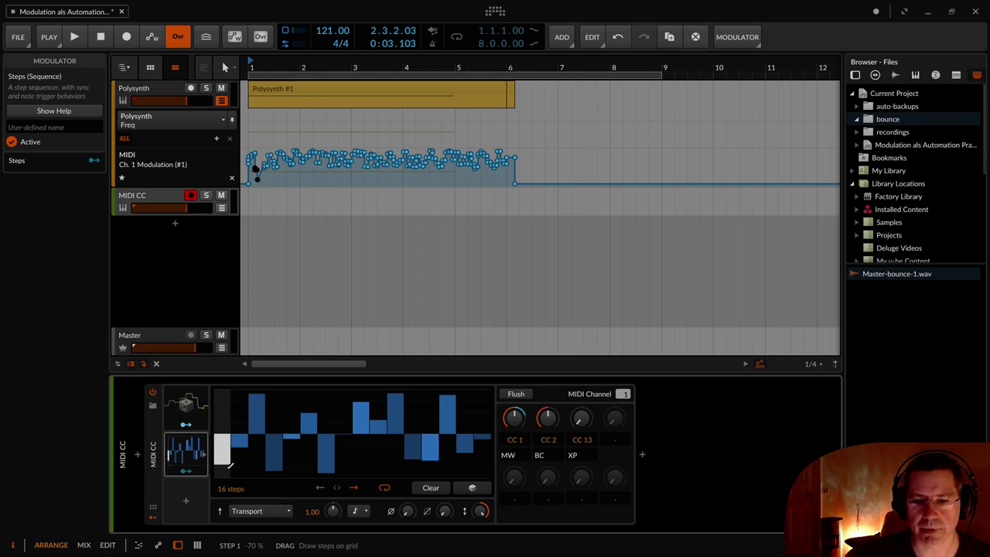
{"action": "left_click_drag", "start_coordinate": [231, 491], "coordinate": [547, 391]}
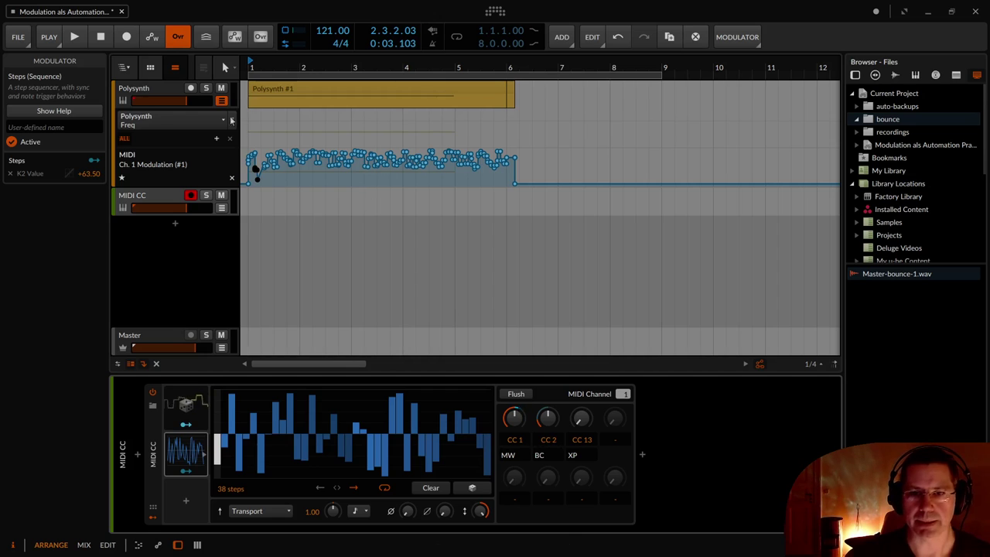
Add a second MIDI modulator to the Polysynth device and set its controller to CC2
{"action": "left_click", "coordinate": [141, 90]}
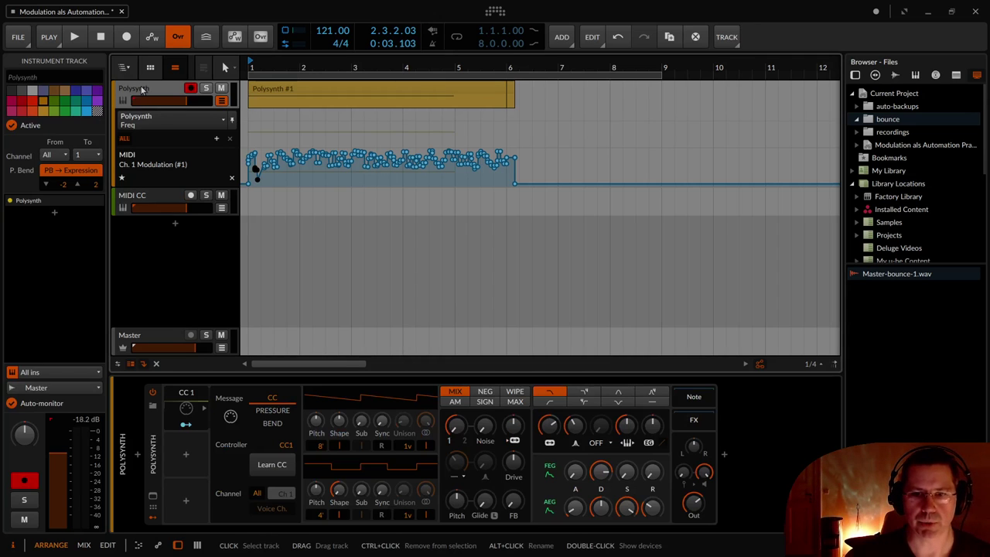
{"action": "left_click", "coordinate": [186, 458]}
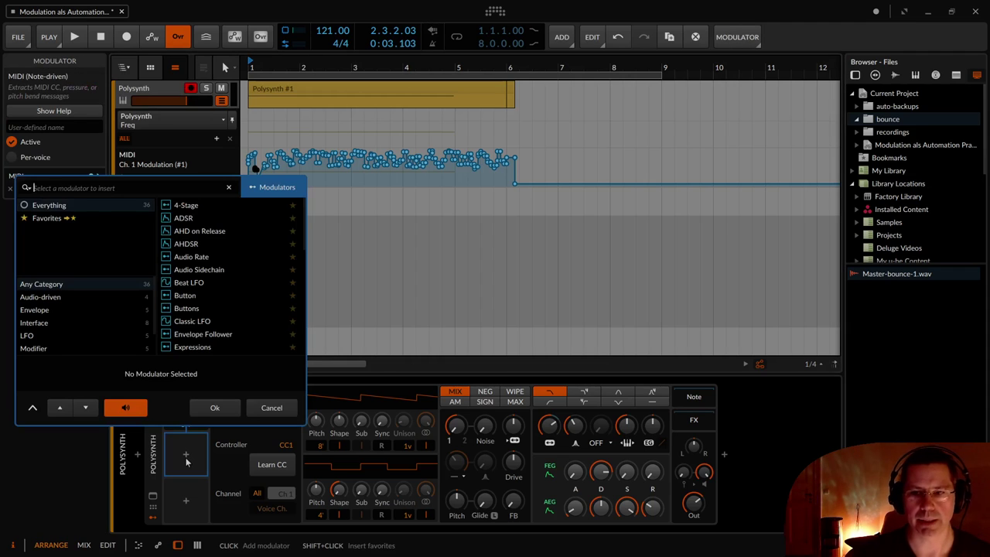
{"action": "type", "text": "midi"}
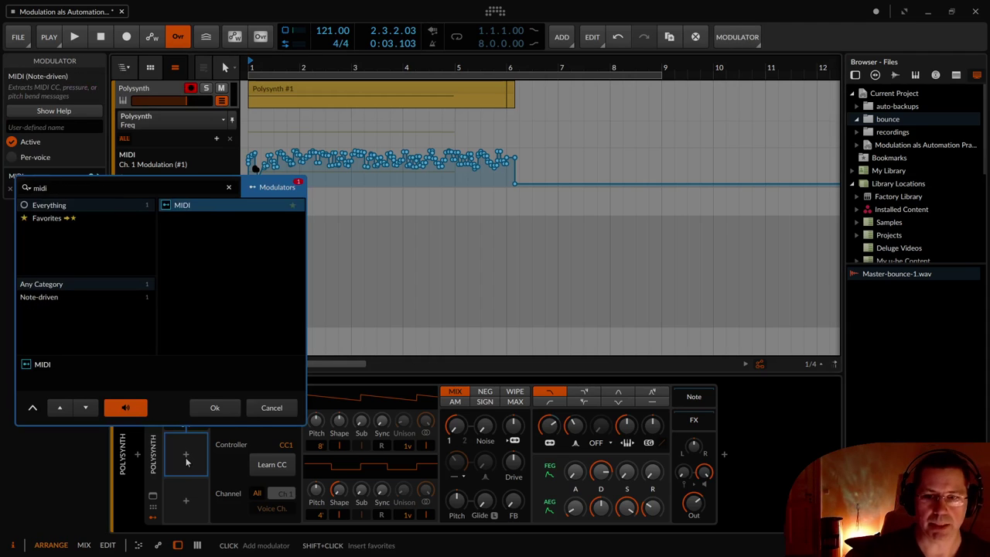
{"action": "key", "text": "Return"}
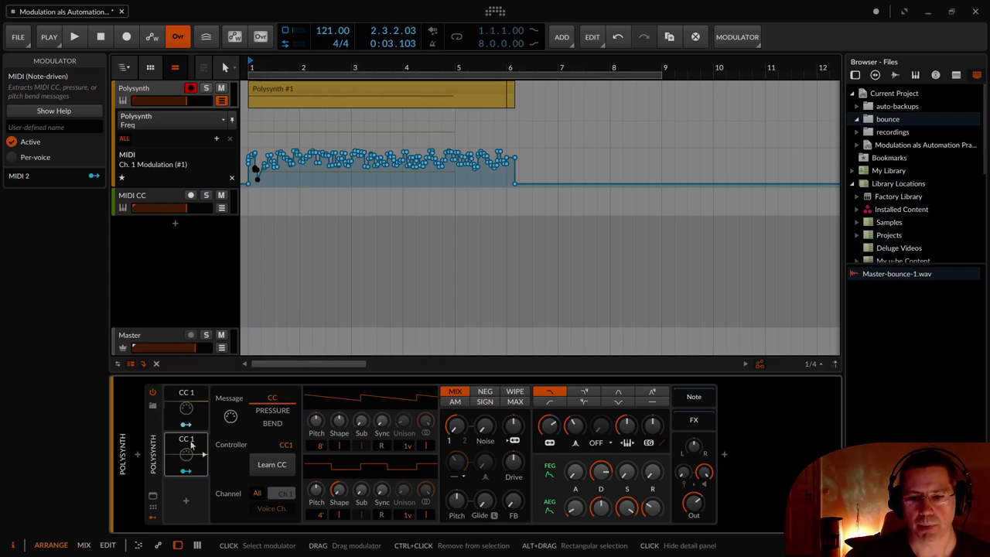
{"action": "left_click_drag", "start_coordinate": [291, 446], "coordinate": [291, 443]}
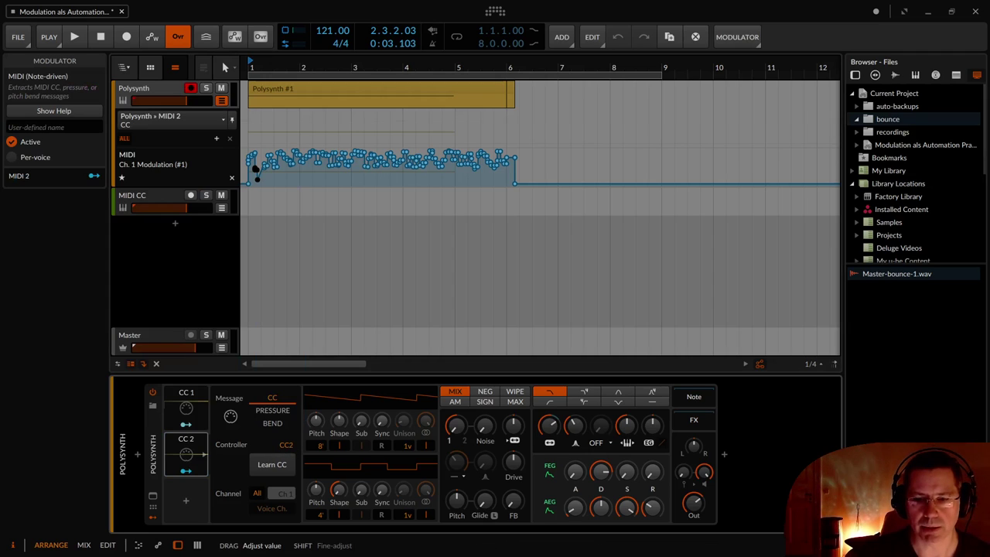
{"action": "left_click", "coordinate": [273, 463]}
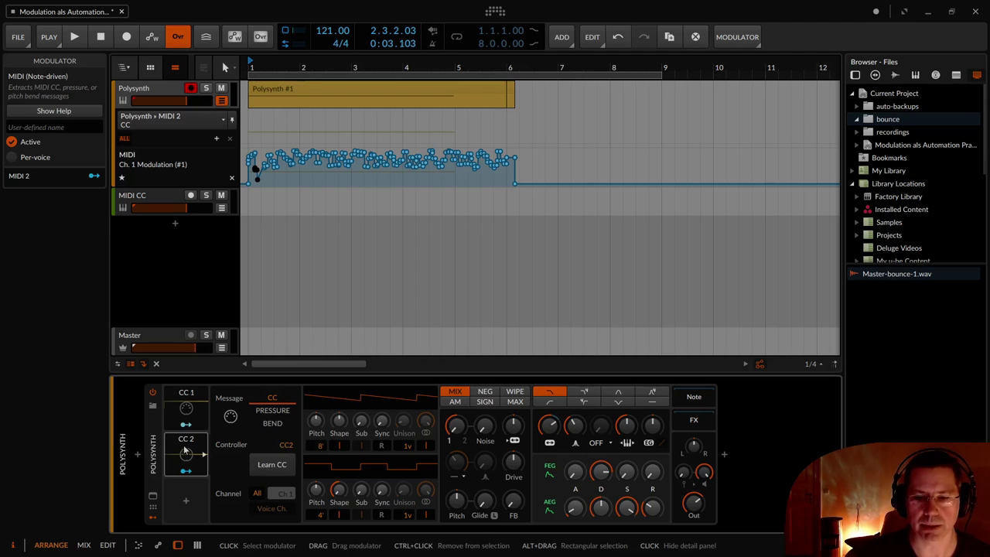
Map the CC 2 modulator to the Polysynth's filter resonance with an amount of +0.152
{"action": "left_click", "coordinate": [202, 465]}
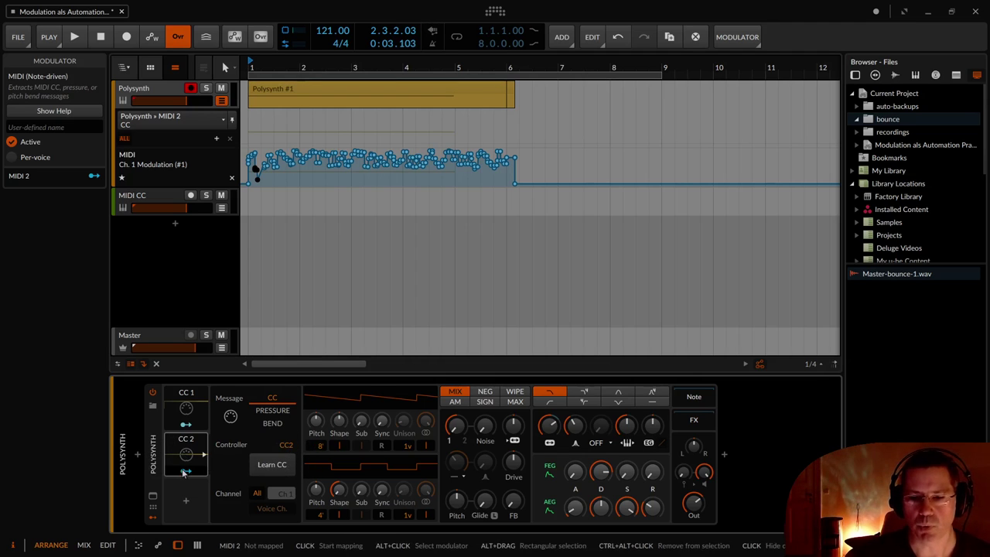
{"action": "left_click_drag", "start_coordinate": [575, 425], "coordinate": [575, 412]}
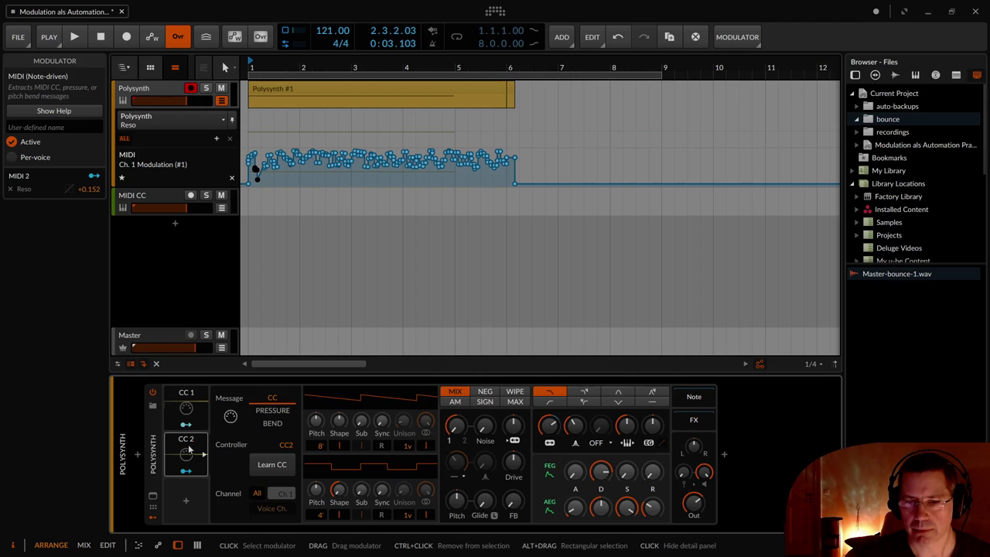
{"action": "left_click", "coordinate": [164, 198]}
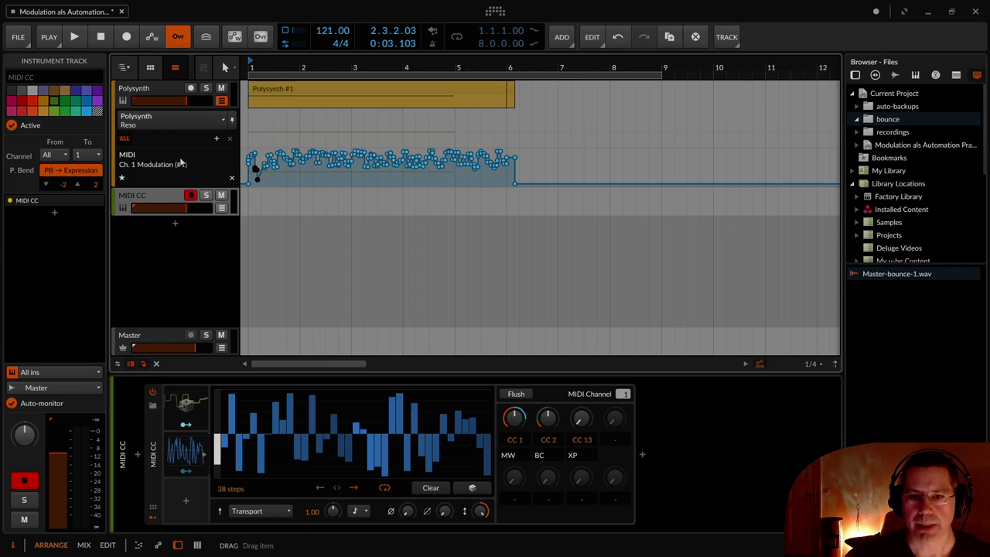
Deactivate the CC 1 modulator that drives the Polysynth's filter frequency
{"action": "left_click", "coordinate": [153, 91]}
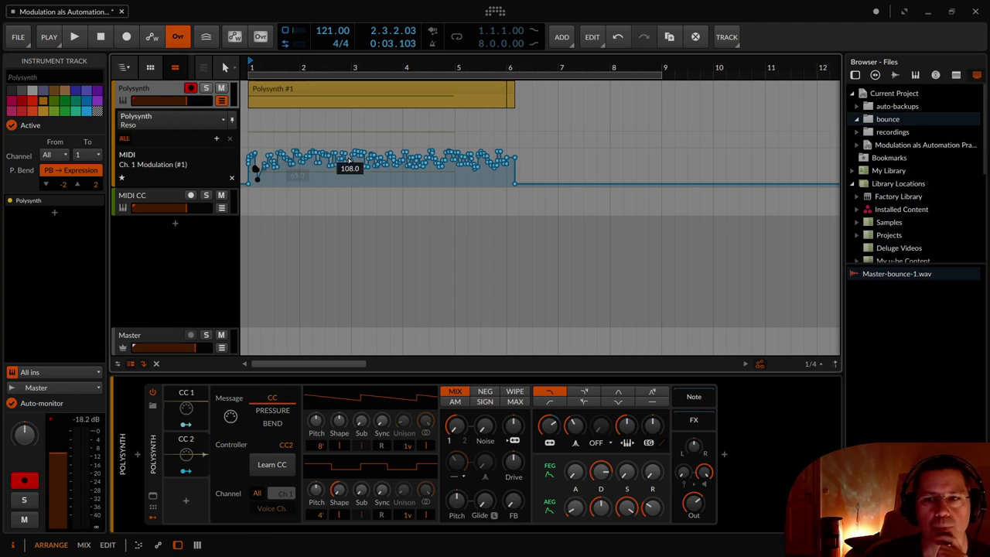
{"action": "left_click", "coordinate": [190, 407]}
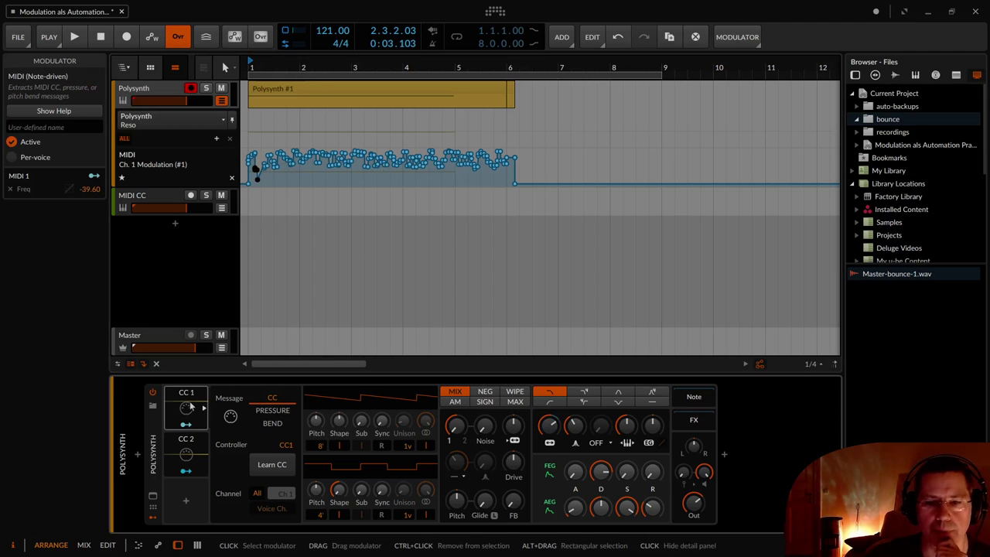
{"action": "left_click", "coordinate": [11, 143]}
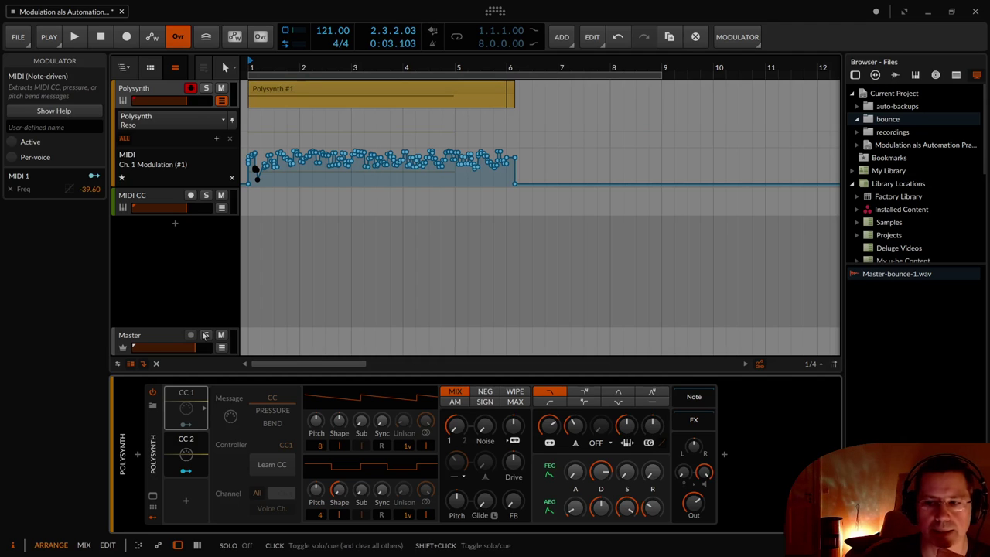
Set the Polysynth track's input source to the MIDI CC track
{"action": "left_click", "coordinate": [140, 91]}
{"action": "left_click", "coordinate": [59, 370]}
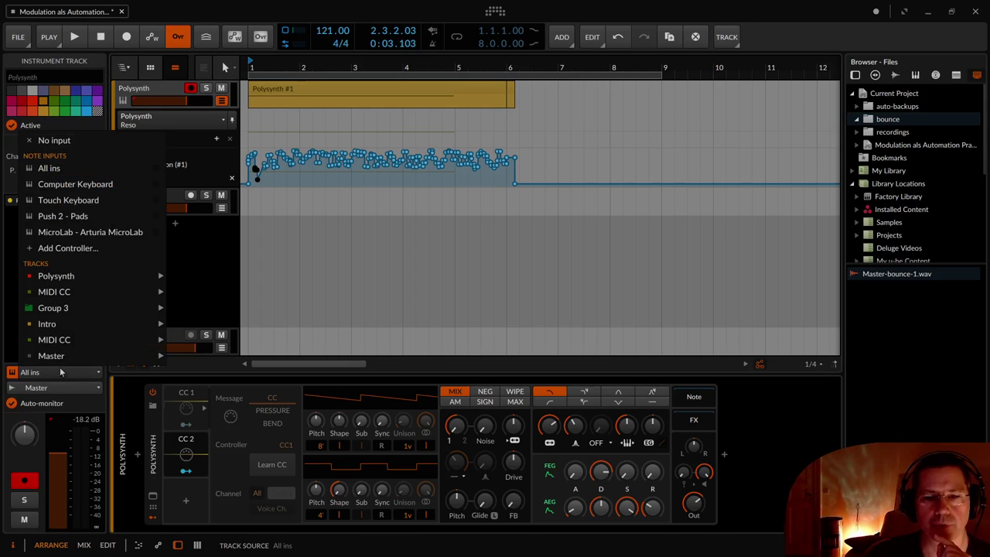
{"action": "mouse_move", "coordinate": [85, 340]}
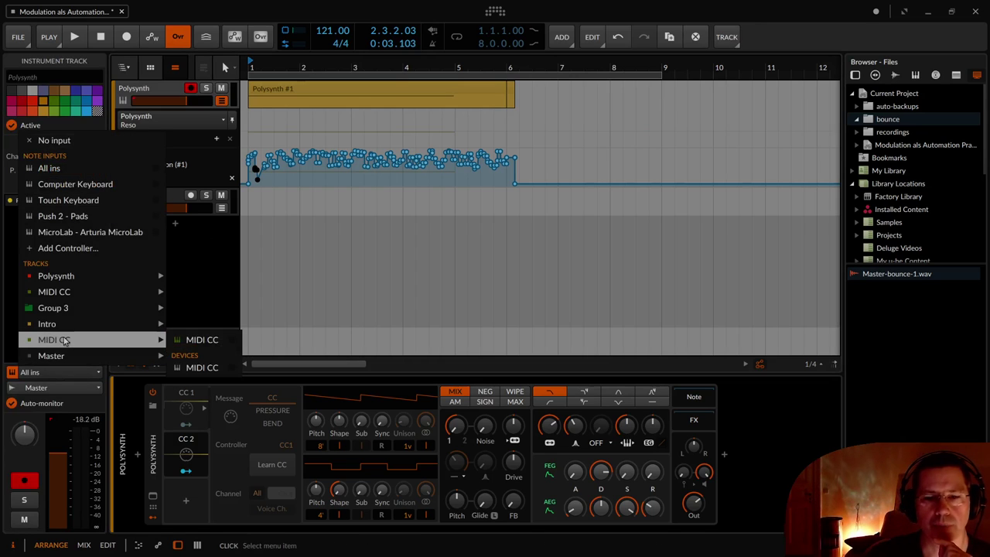
{"action": "left_click", "coordinate": [207, 339]}
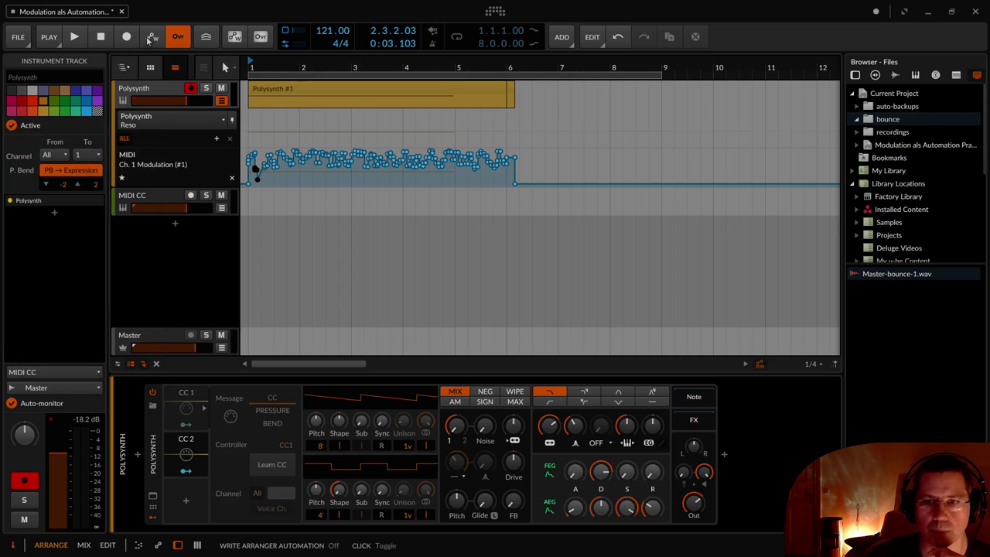
Record the incoming CC data on the Polysynth track as arranger automation, from the start to just past bar 6
{"action": "left_click", "coordinate": [101, 37]}
{"action": "left_click", "coordinate": [149, 40]}
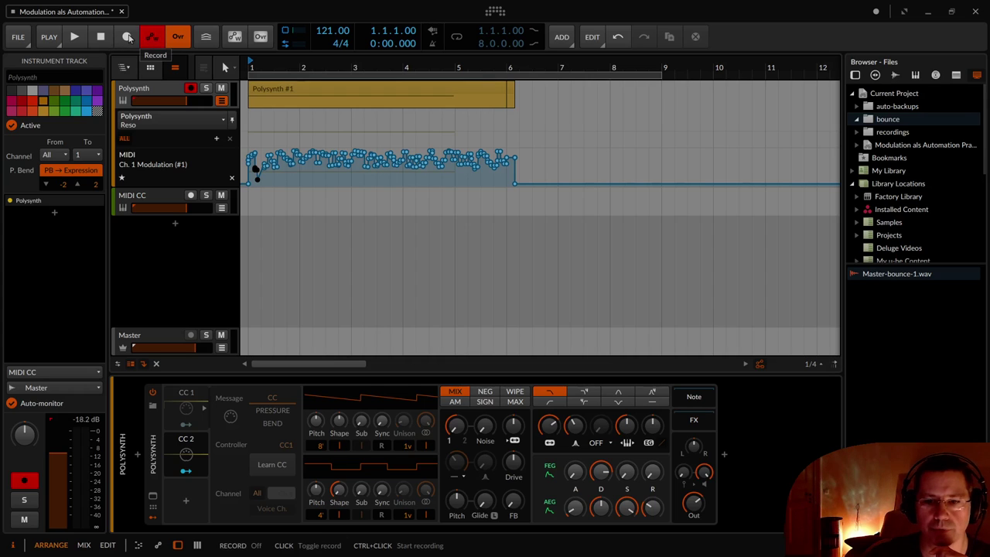
{"action": "left_click", "coordinate": [127, 37]}
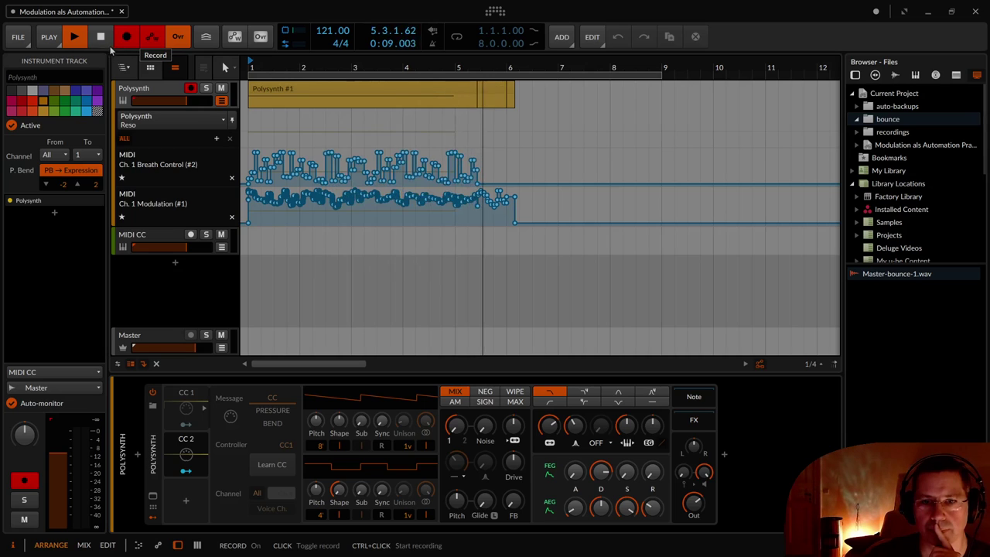
{"action": "left_click", "coordinate": [101, 37]}
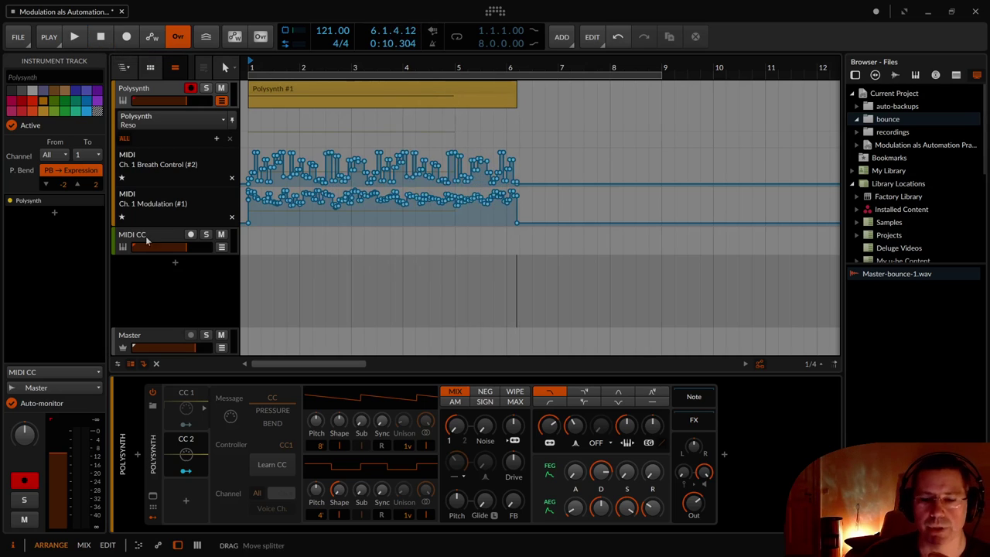
Deactivate the Random modulator on the MIDI CC track's device
{"action": "left_click", "coordinate": [147, 240]}
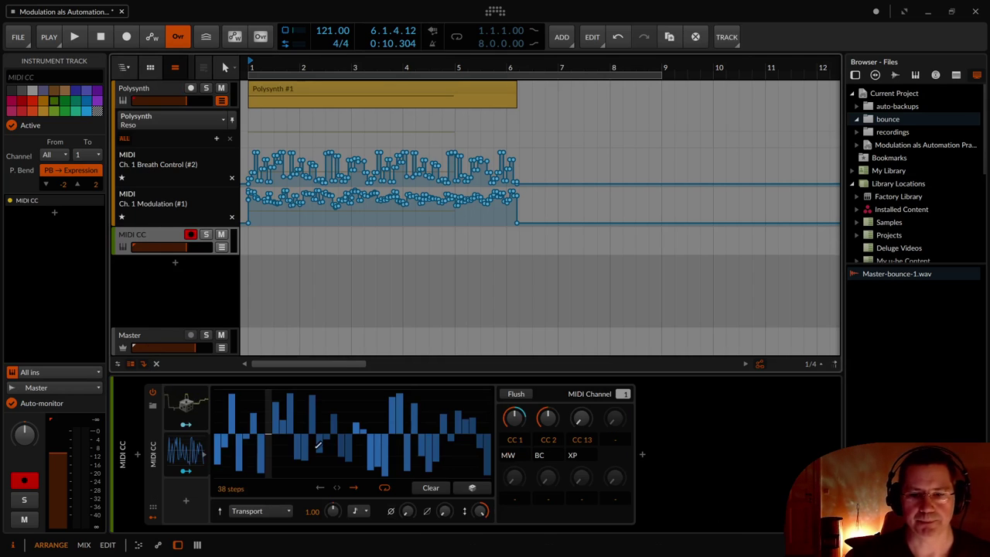
{"action": "right_click", "coordinate": [184, 408]}
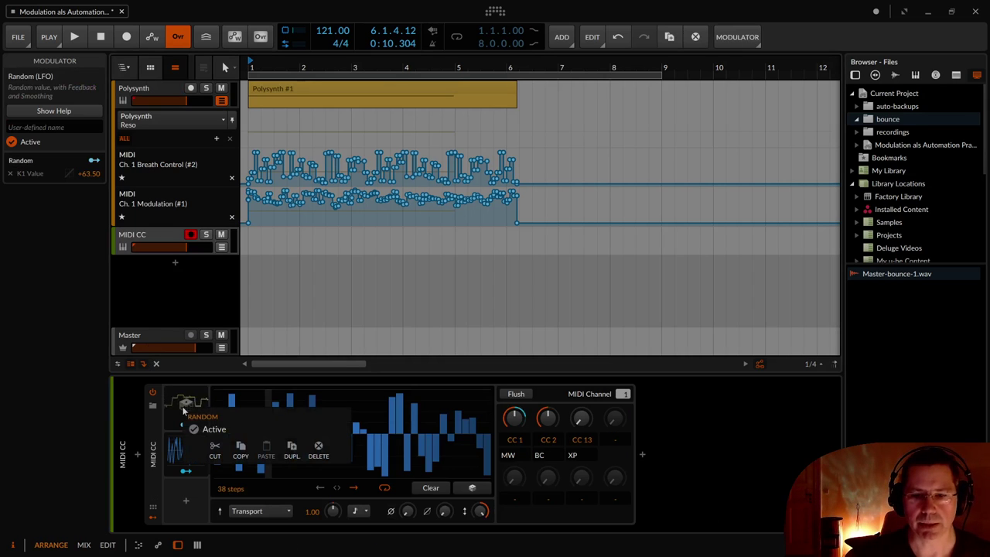
{"action": "left_click", "coordinate": [223, 432]}
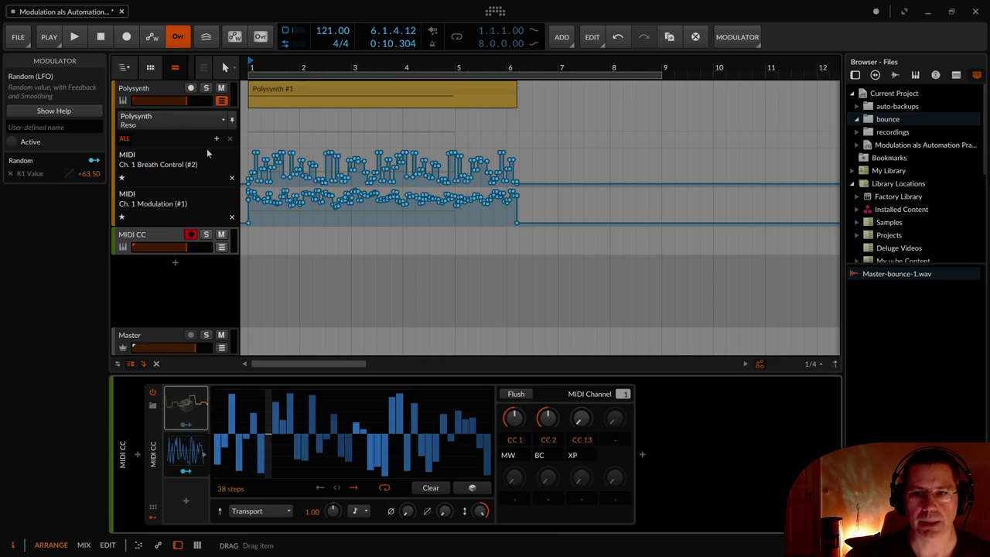
Record from the start onto the armed MIDI CC track with arranger automation writing enabled, stopping shortly after bar 5
{"action": "left_click", "coordinate": [107, 38]}
{"action": "left_click", "coordinate": [127, 36]}
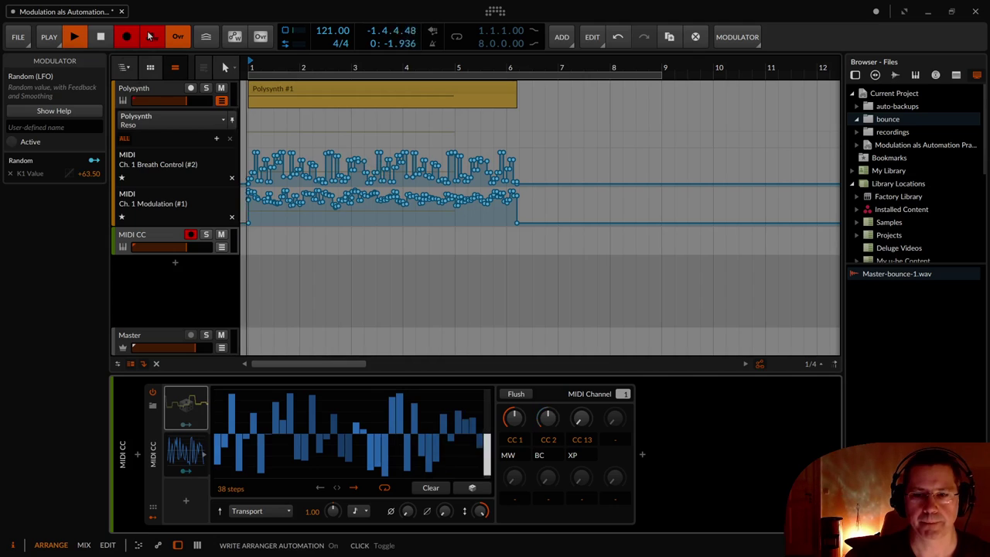
{"action": "left_click", "coordinate": [152, 37]}
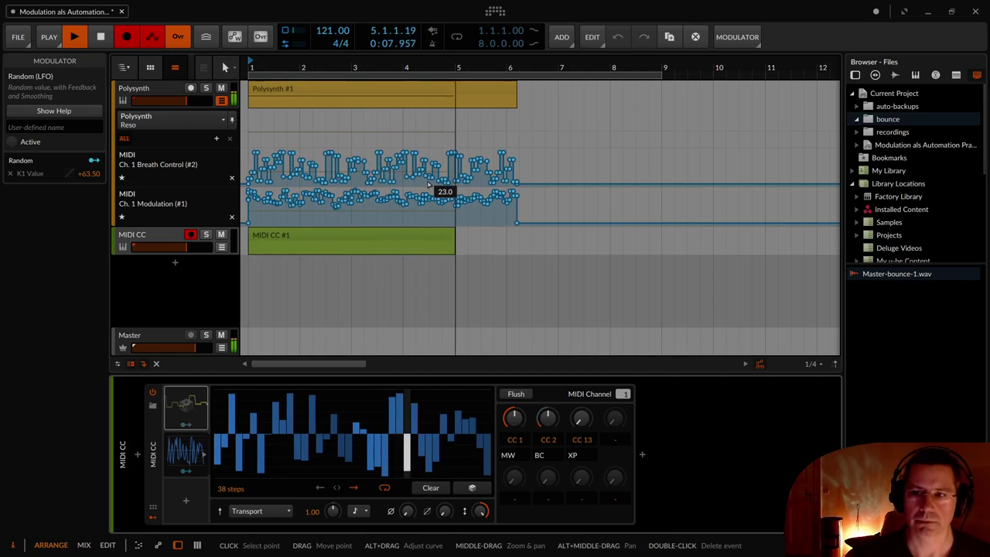
{"action": "key", "text": "space"}
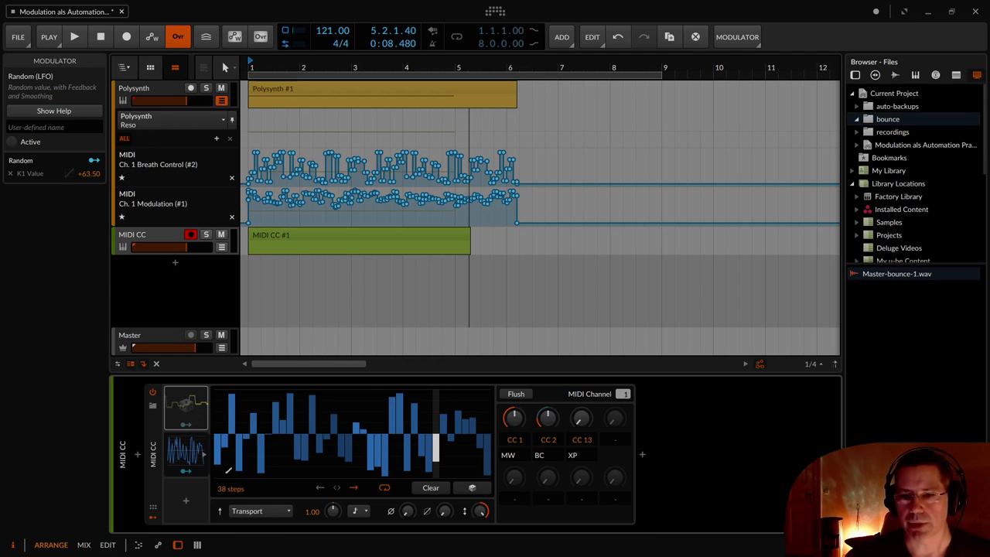
Reactivate the Random modulator on the MIDI CC device and play the arrangement briefly from the start
{"action": "right_click", "coordinate": [190, 408]}
{"action": "left_click", "coordinate": [219, 426]}
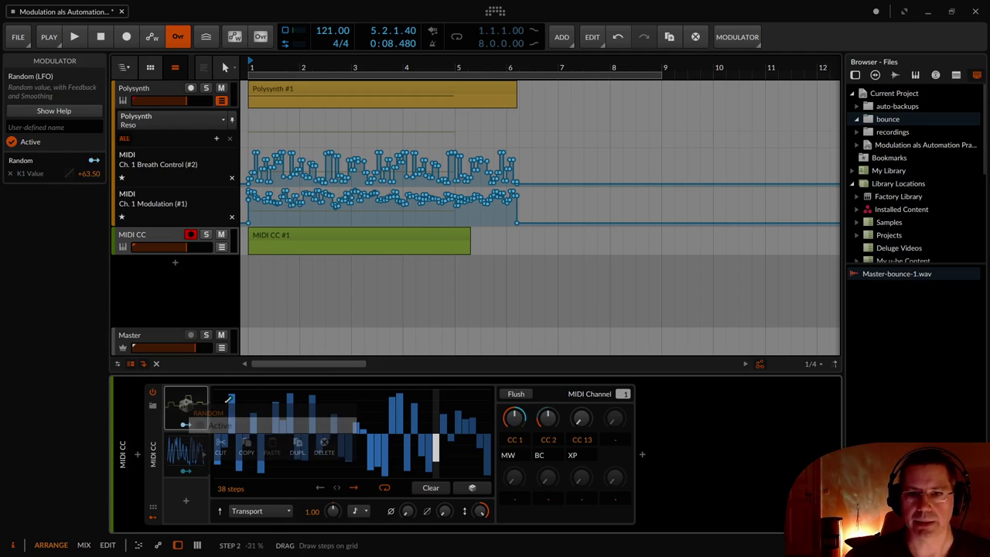
{"action": "left_click", "coordinate": [98, 37]}
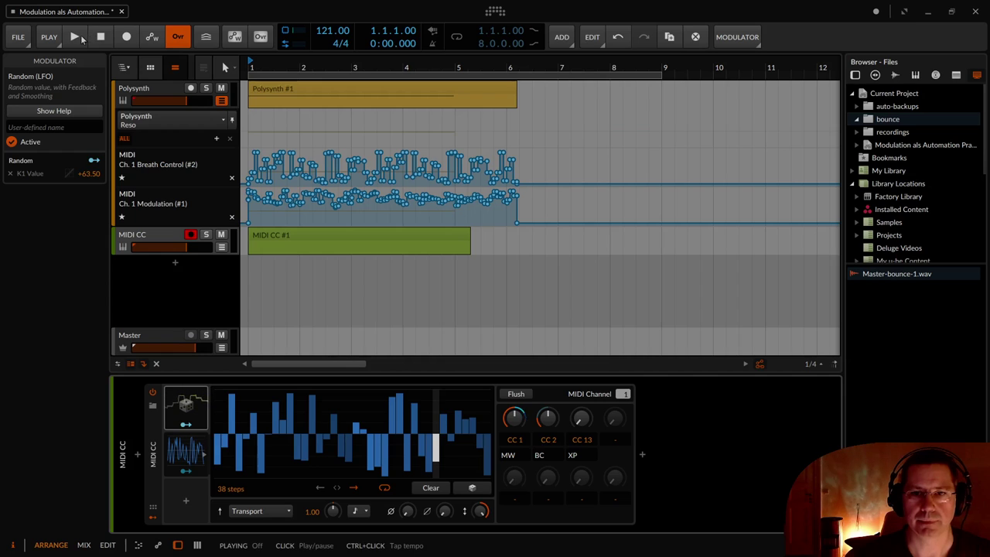
{"action": "key", "text": "space"}
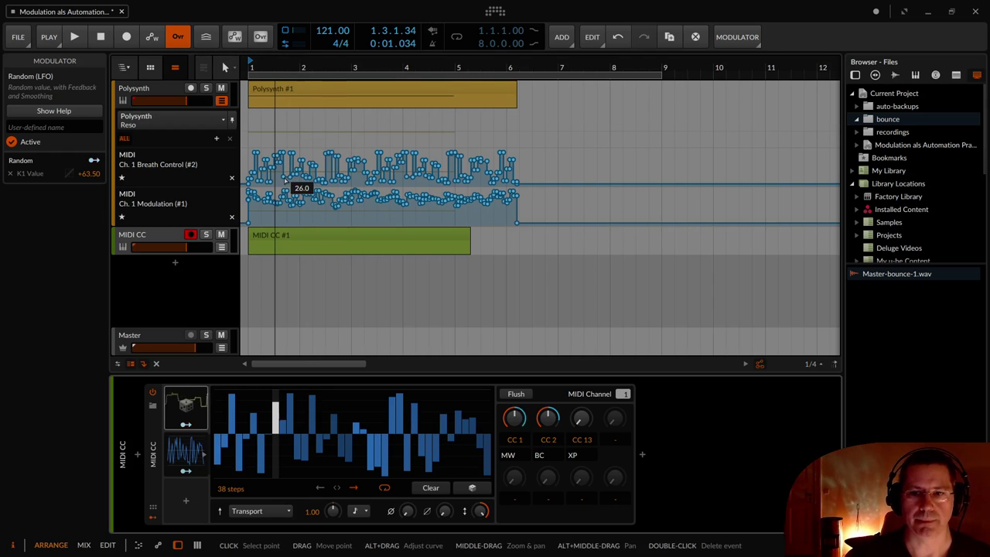
Add an instrument track below the MIDI CC track
{"action": "left_click_drag", "start_coordinate": [315, 180], "coordinate": [381, 180]}
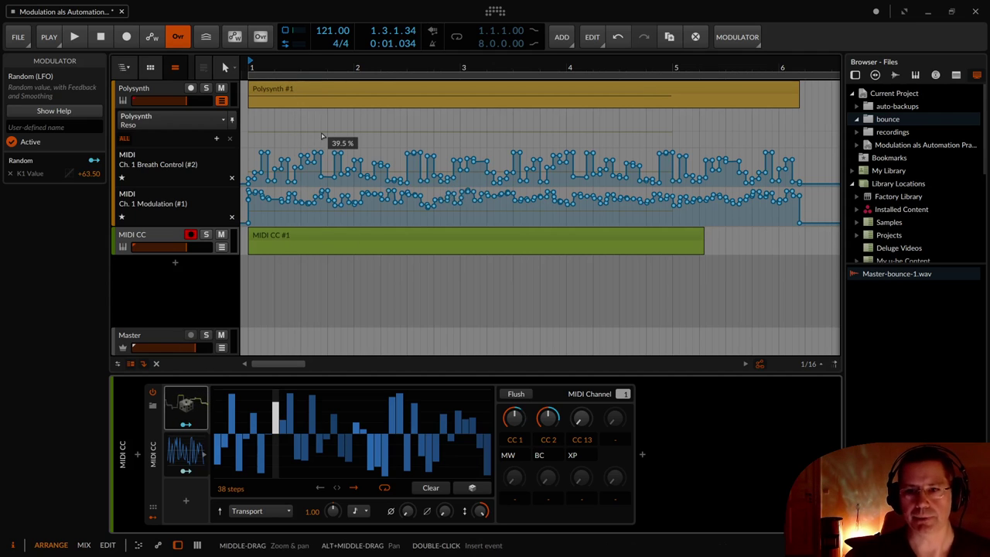
{"action": "left_click", "coordinate": [178, 272]}
{"action": "key", "text": "Escape"}
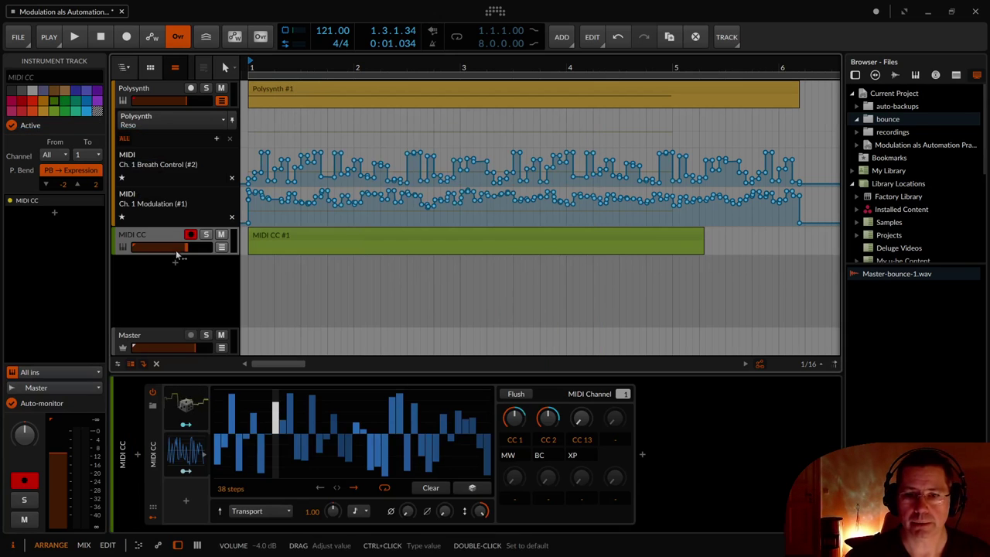
{"action": "left_click", "coordinate": [178, 264]}
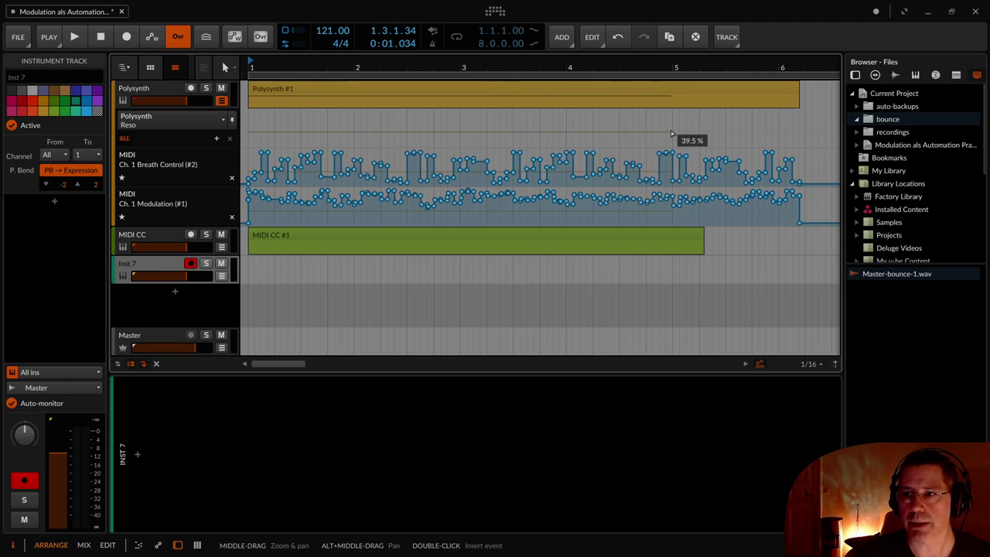
Select the Breath Control automation points from bar 1 to bar 5 and show the automation lane of the new instrument track
{"action": "left_click_drag", "start_coordinate": [673, 137], "coordinate": [248, 186]}
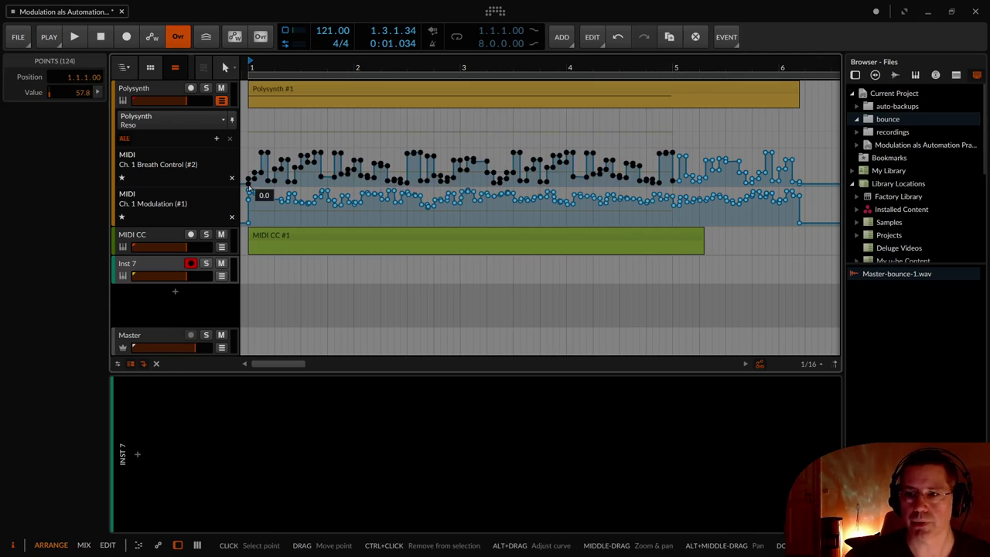
{"action": "left_click", "coordinate": [221, 275]}
{"action": "left_click", "coordinate": [222, 297]}
{"action": "mouse_move", "coordinate": [214, 313]}
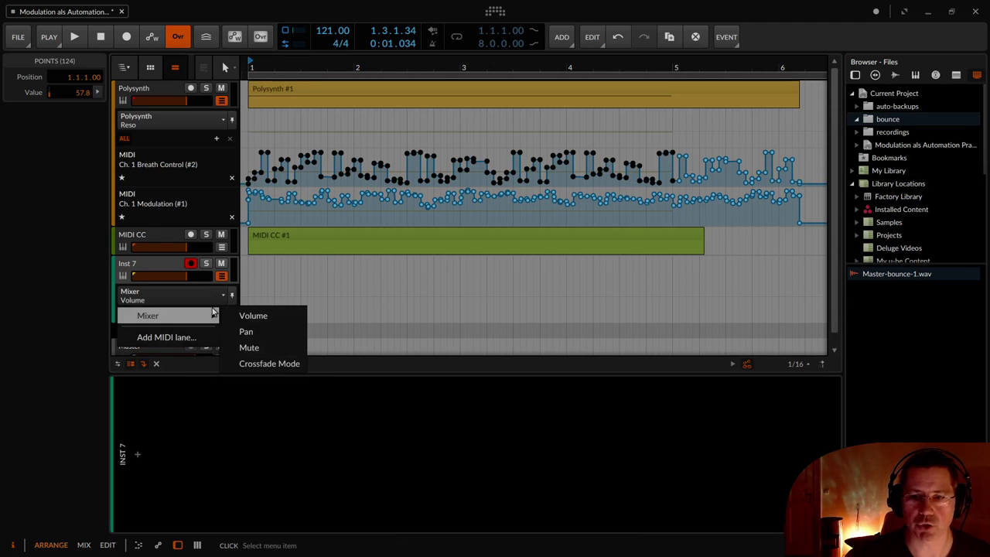
{"action": "left_click", "coordinate": [155, 513]}
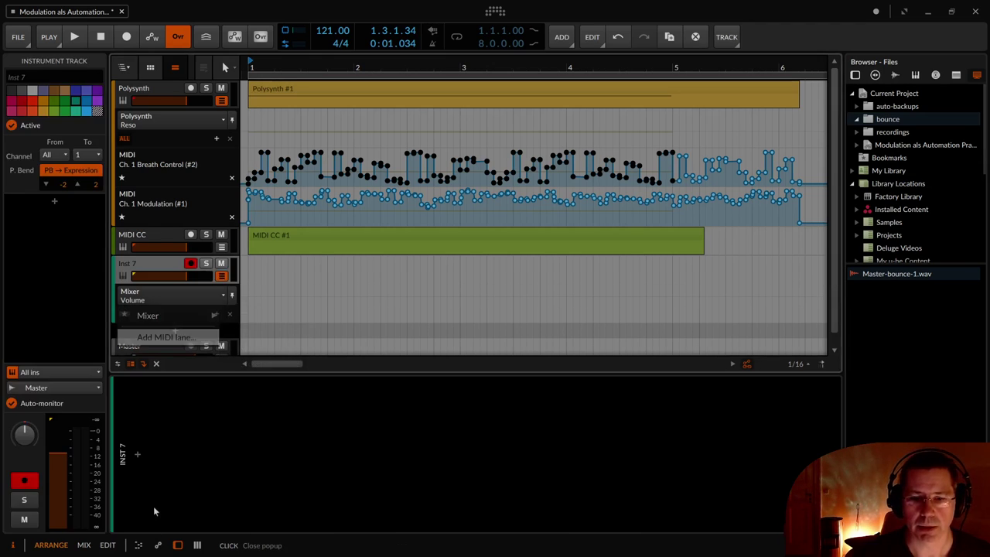
Insert a Polysynth on the new instrument track and add a Delay-1 device after it
{"action": "left_click", "coordinate": [137, 456]}
{"action": "type", "text": "pol"}
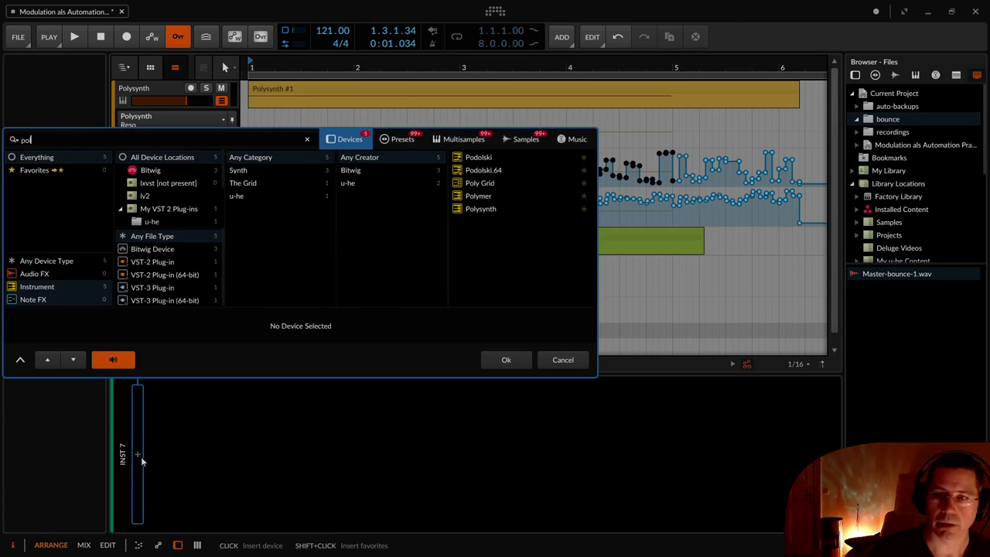
{"action": "key", "text": "Down"}
{"action": "key", "text": "Down"}
{"action": "key", "text": "Down"}
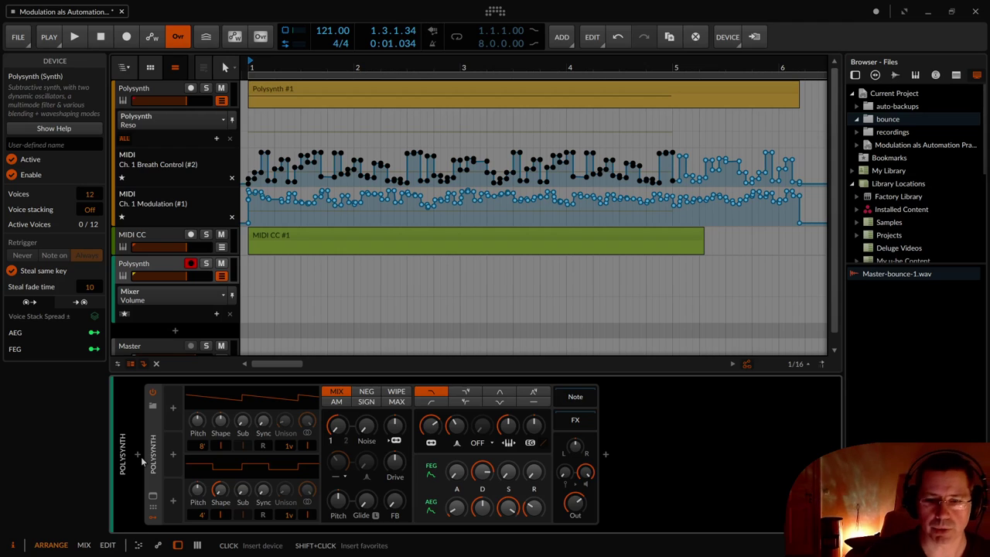
{"action": "left_click", "coordinate": [607, 456]}
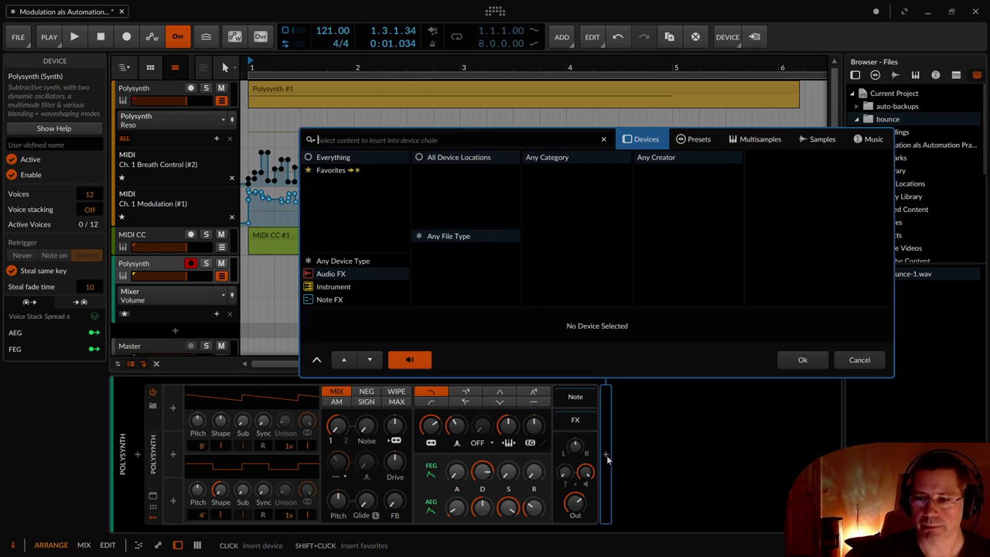
{"action": "type", "text": "delay"}
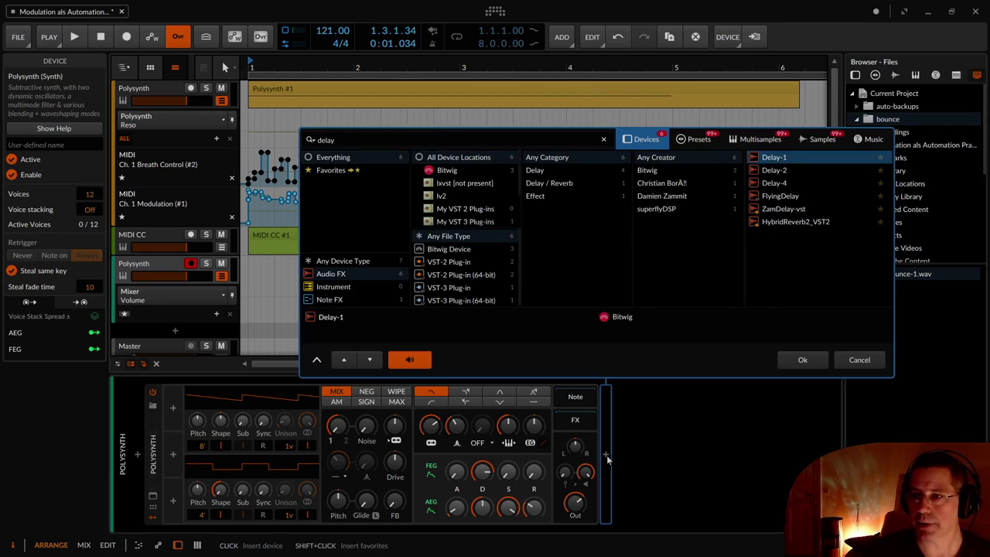
{"action": "key", "text": "Return"}
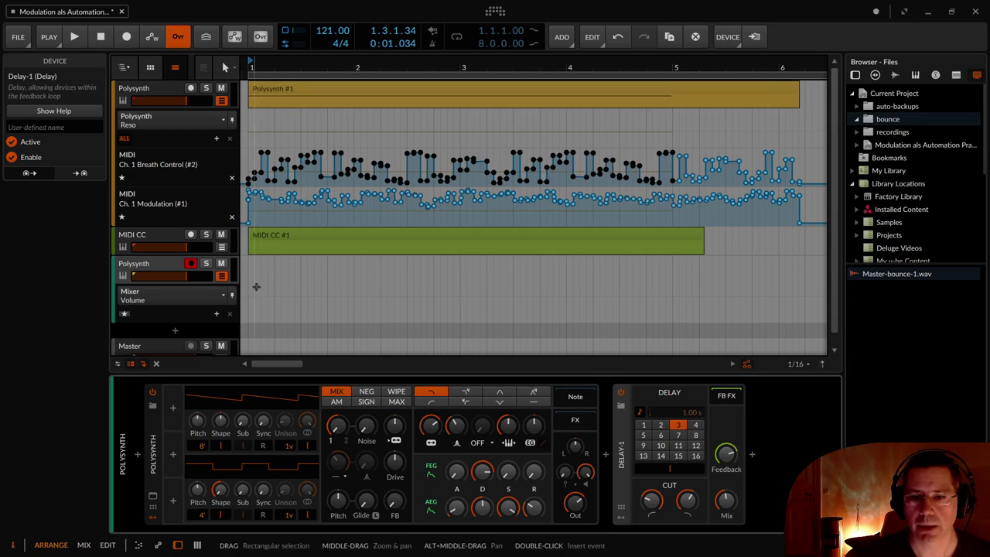
Set the new Polysynth track's automation lane to the Mix parameter of Delay-1
{"action": "left_click", "coordinate": [213, 298]}
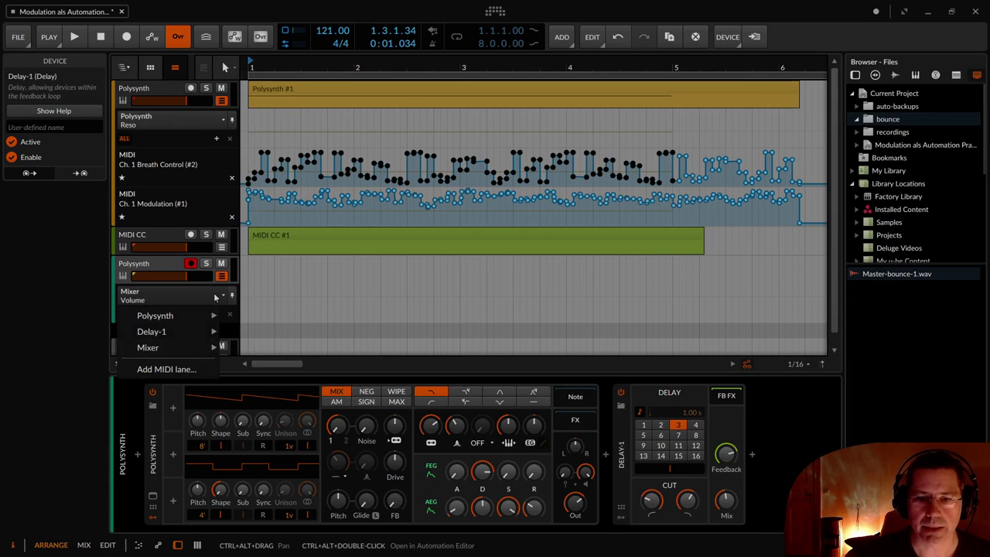
{"action": "left_click", "coordinate": [164, 264]}
{"action": "left_click_drag", "start_coordinate": [727, 502], "coordinate": [727, 501]}
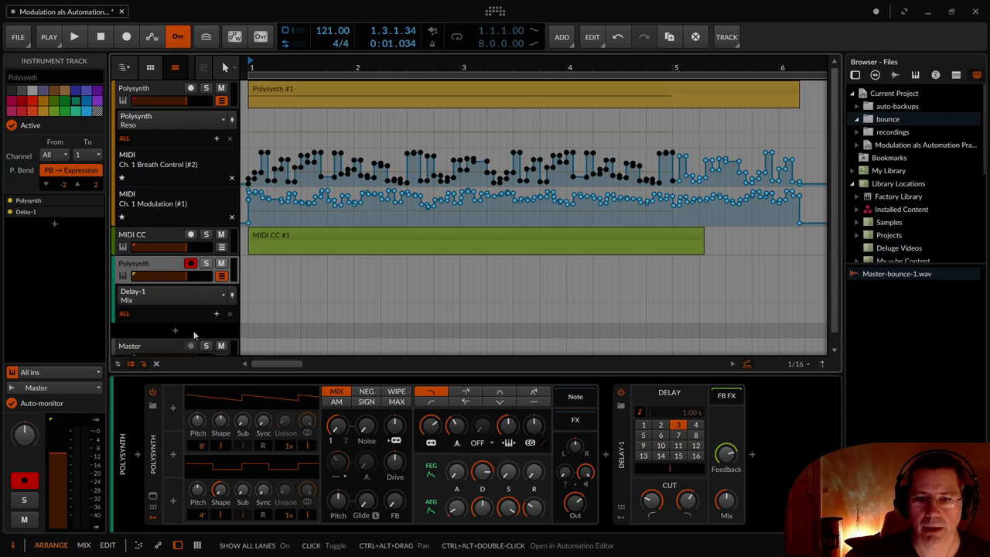
Copy the Breath Control automation points from bar 1 to bar 5 and paste them at the start of the Delay-1 Mix lane
{"action": "left_click", "coordinate": [249, 328]}
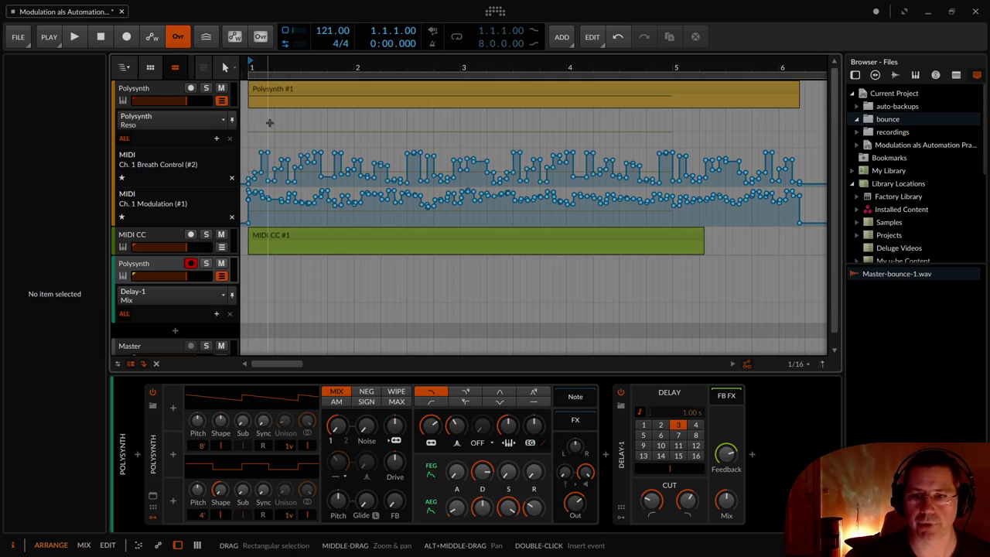
{"action": "left_click_drag", "start_coordinate": [251, 139], "coordinate": [674, 183]}
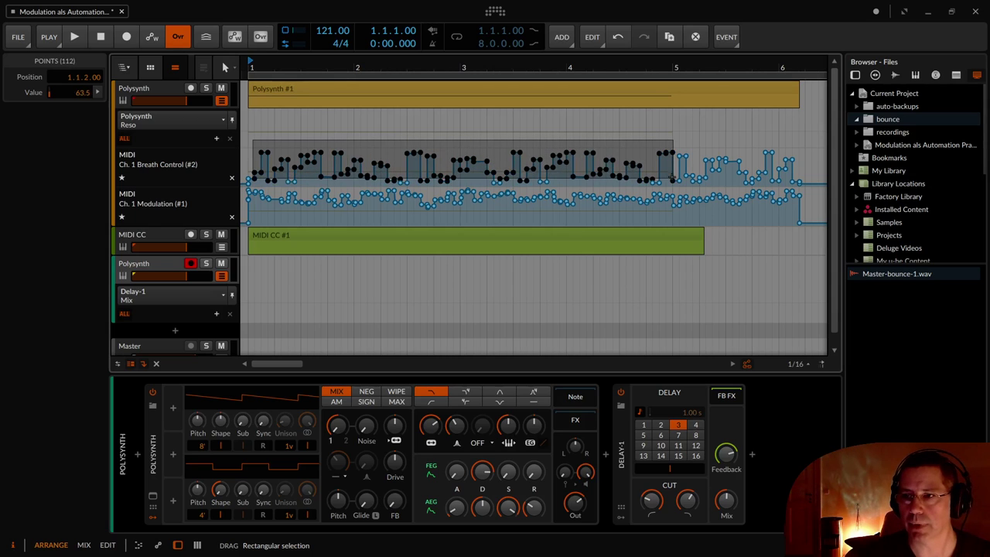
{"action": "left_click_drag", "start_coordinate": [672, 180], "coordinate": [676, 183]}
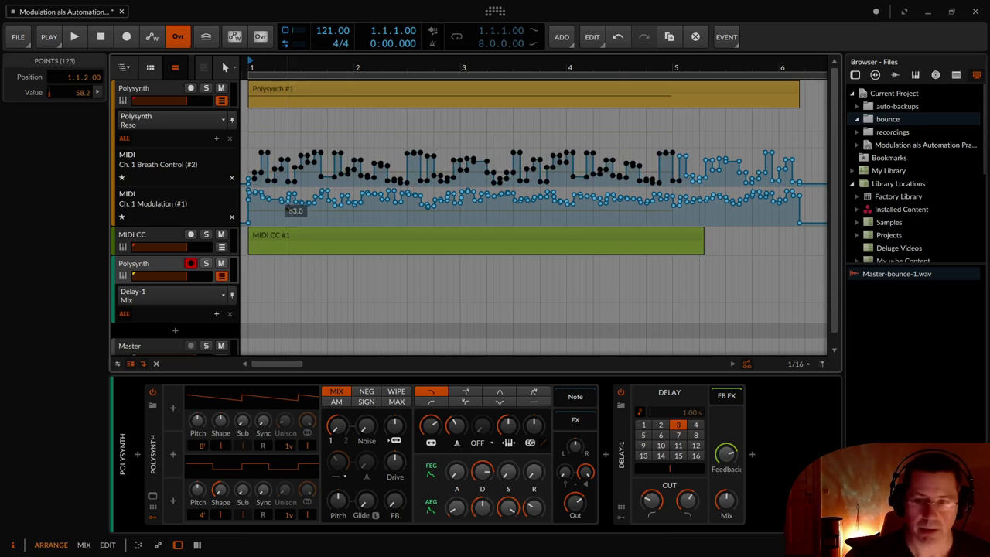
{"action": "left_click", "coordinate": [249, 294]}
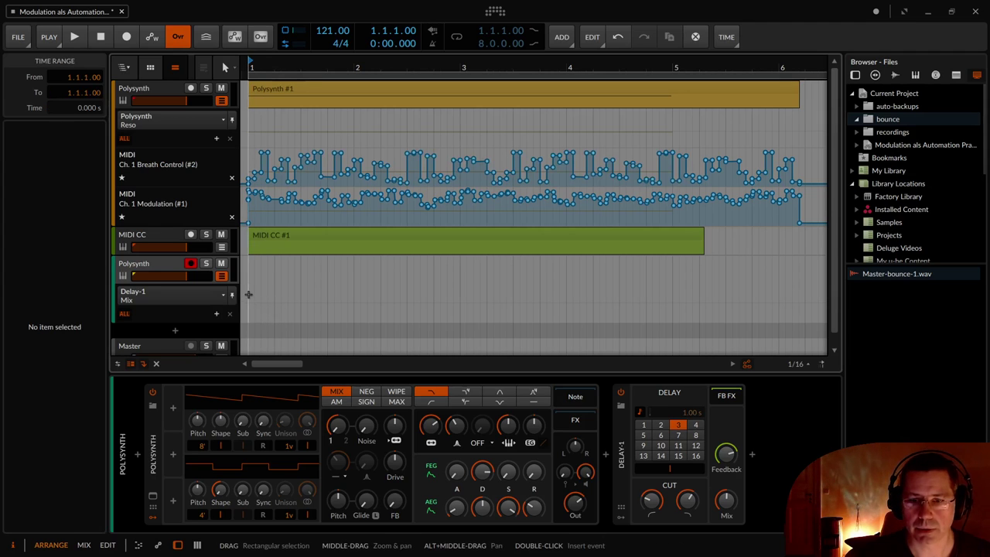
{"action": "key", "text": "ctrl+v"}
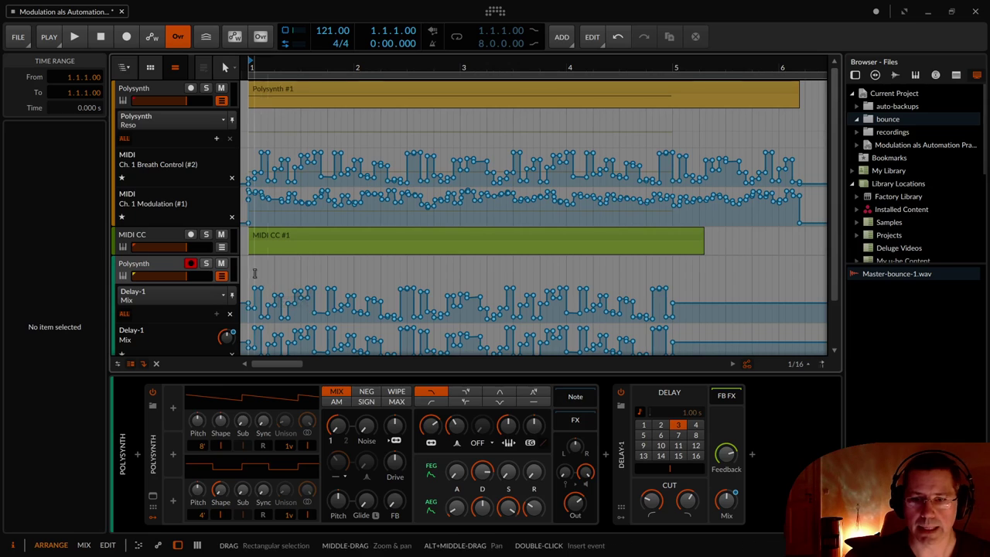
Solo the new Polysynth track and play the pasted Delay-1 Mix automation from the start to bar 5
{"action": "left_click", "coordinate": [207, 264]}
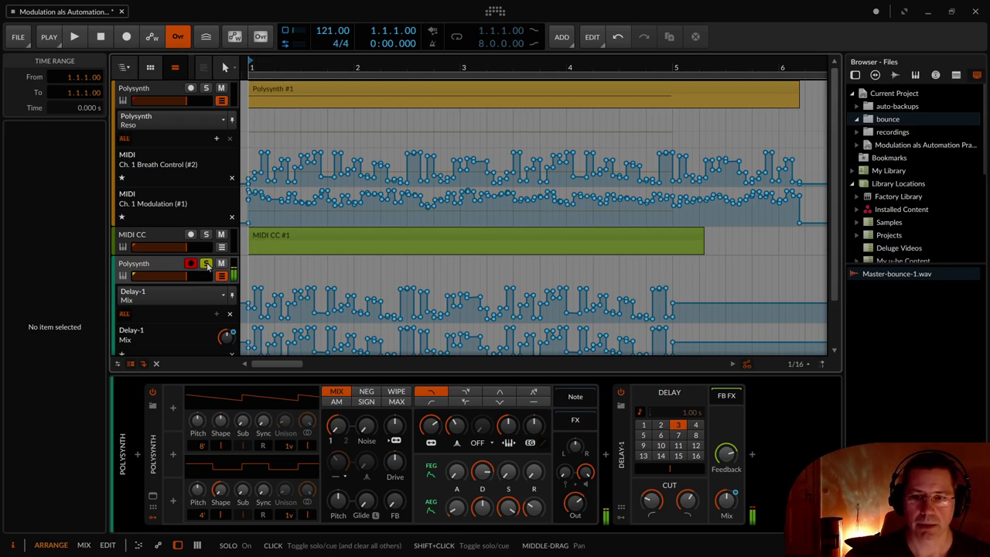
{"action": "key", "text": "space"}
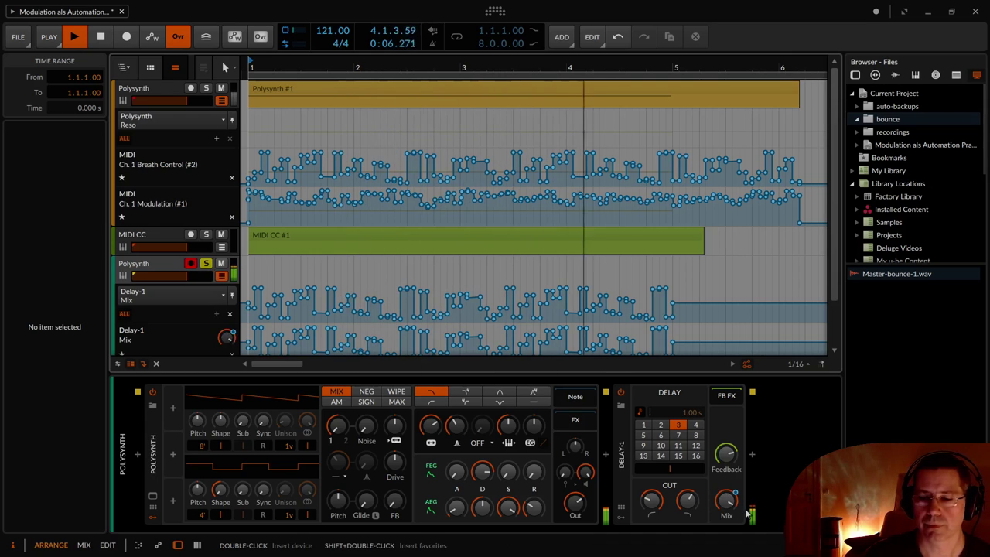
{"action": "key", "text": "space"}
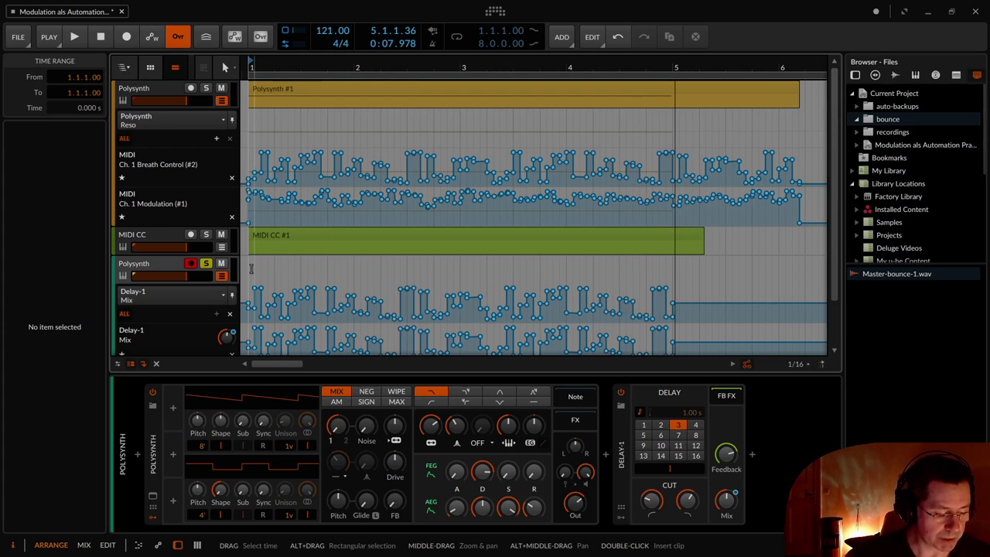
Create an empty four-bar clip on the new Polysynth track, starting at bar 1
{"action": "key", "text": "3"}
{"action": "mouse_move", "coordinate": [251, 269]}
{"action": "left_mouse_down"}
{"action": "mouse_move", "coordinate": [692, 271]}
{"action": "mouse_move", "coordinate": [673, 272]}
{"action": "left_mouse_up"}
{"action": "key", "text": "1"}
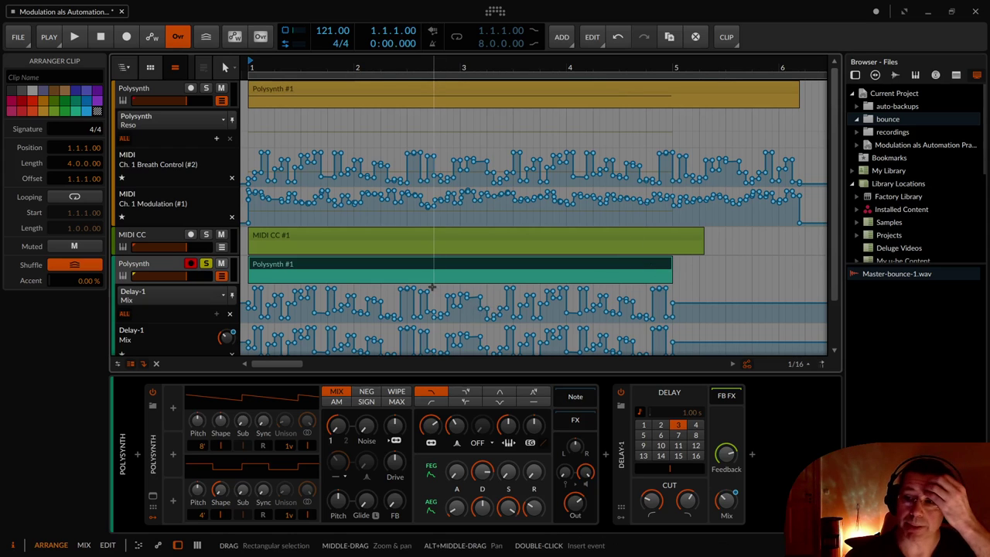
Time-stretch the new clip together with its Delay-1 Mix automation to a length of two bars
{"action": "left_click", "coordinate": [747, 365]}
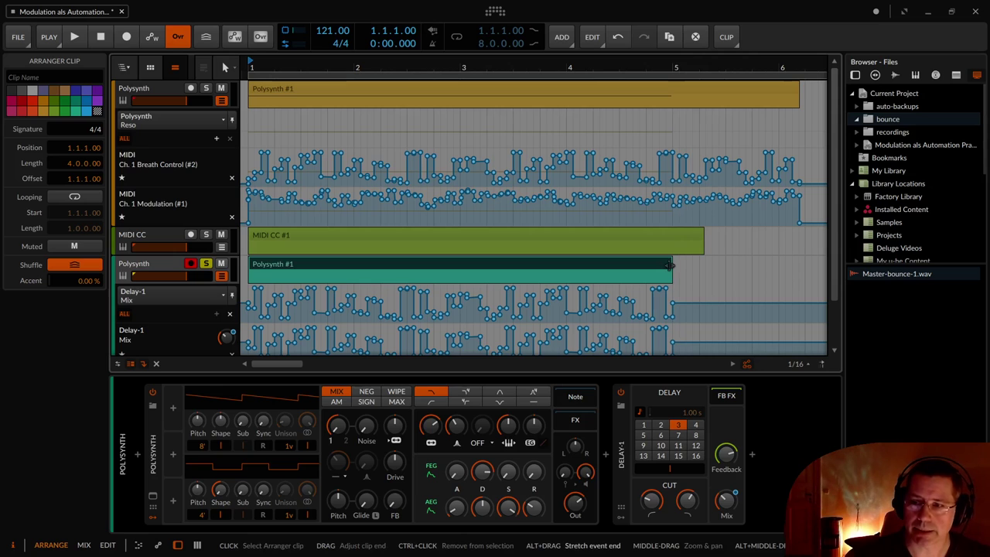
{"action": "left_click_drag", "start_coordinate": [670, 266], "coordinate": [429, 278]}
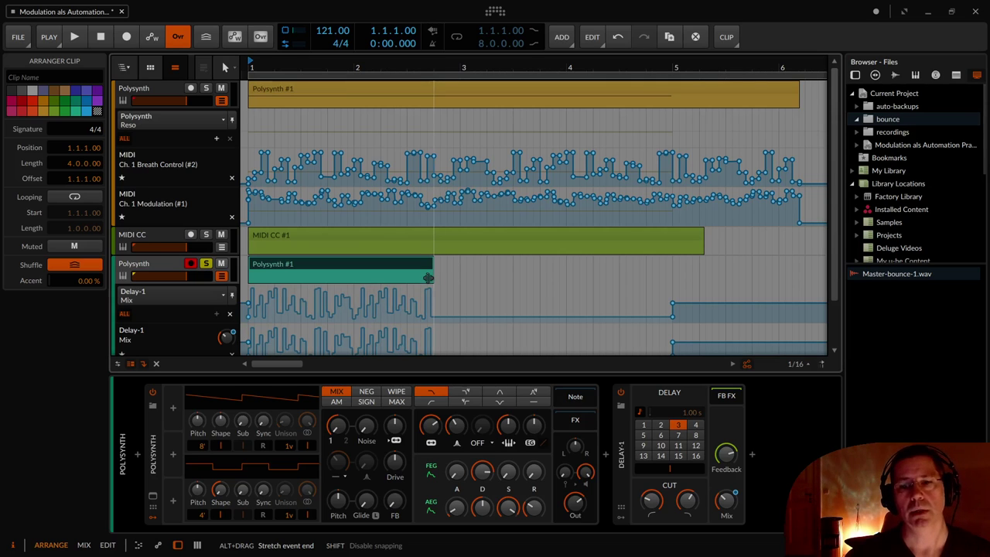
{"action": "left_click_drag", "start_coordinate": [428, 277], "coordinate": [429, 277]}
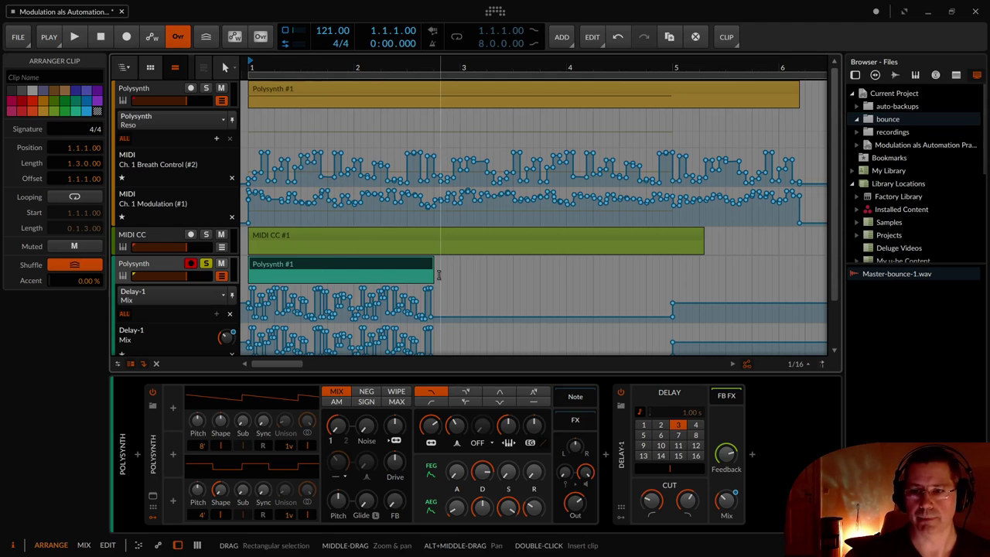
{"action": "left_click_drag", "start_coordinate": [431, 267], "coordinate": [460, 271]}
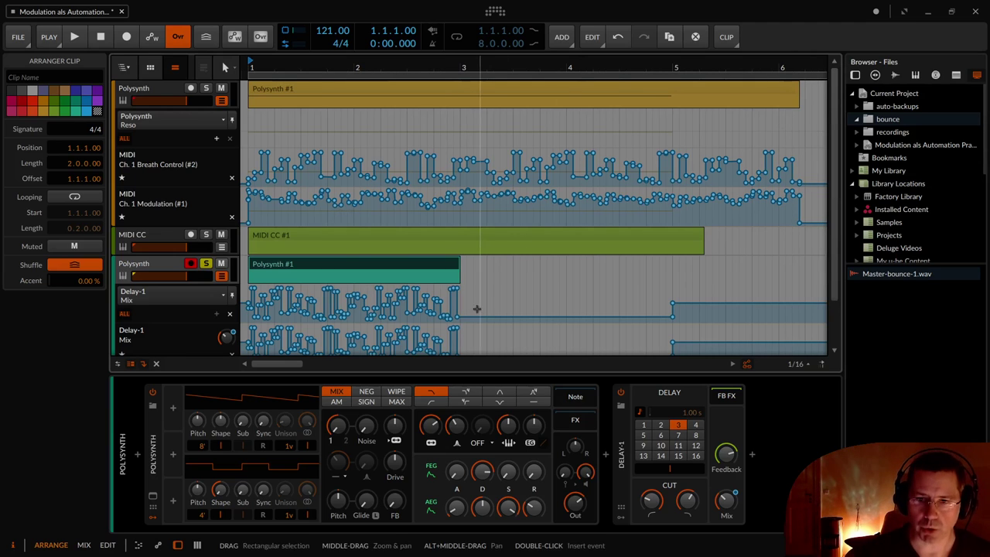
{"action": "left_click", "coordinate": [352, 269]}
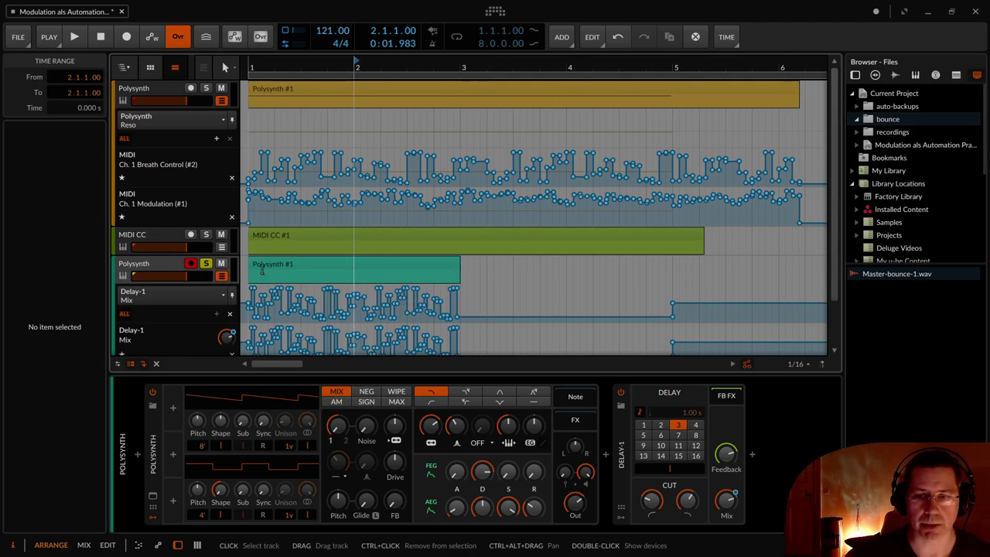
{"action": "left_click", "coordinate": [309, 268]}
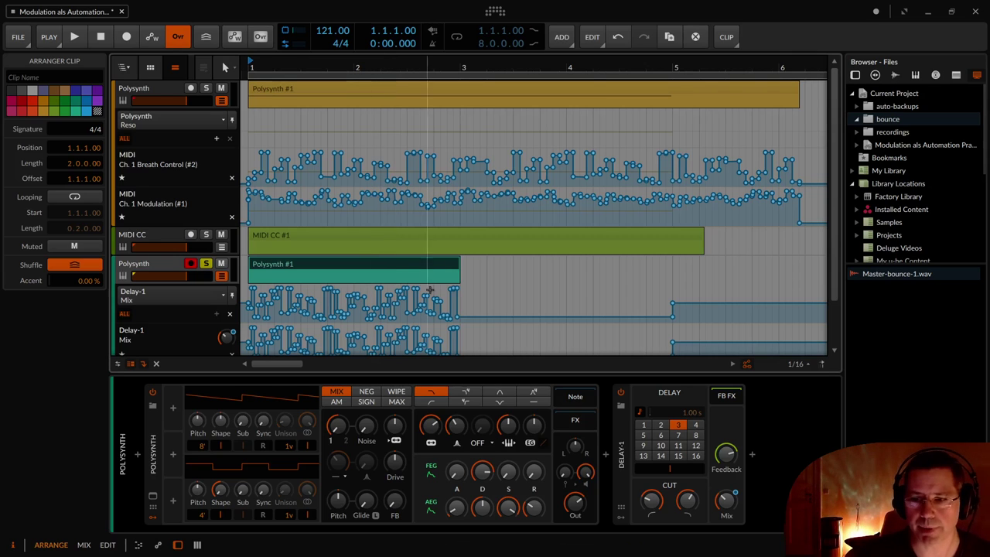
{"action": "left_click_drag", "start_coordinate": [461, 321], "coordinate": [398, 308]}
{"action": "key", "text": "ctrl+z"}
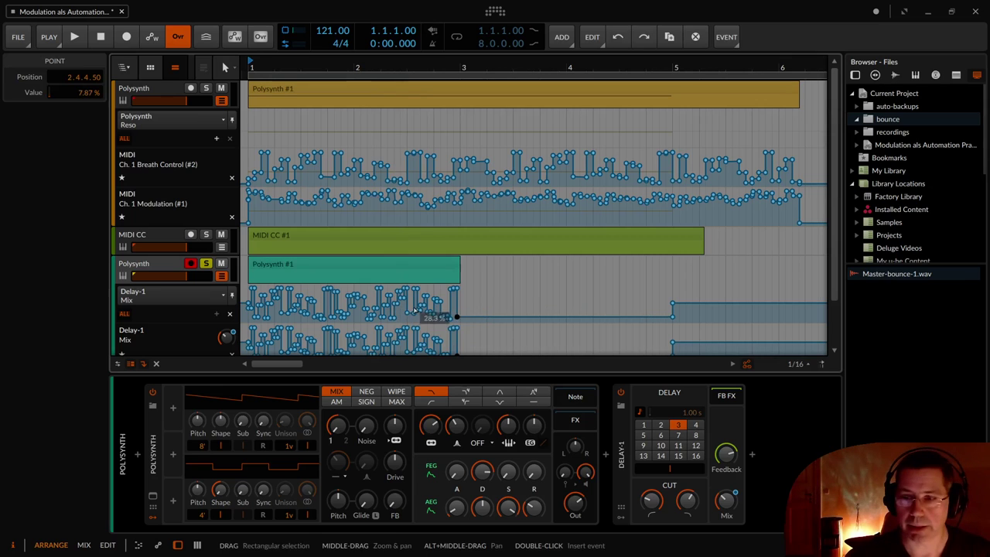
Copy the compressed Delay-1 Mix points of the first two bars and paste them at the start of the Breath Control lane
{"action": "left_click_drag", "start_coordinate": [462, 285], "coordinate": [247, 315]}
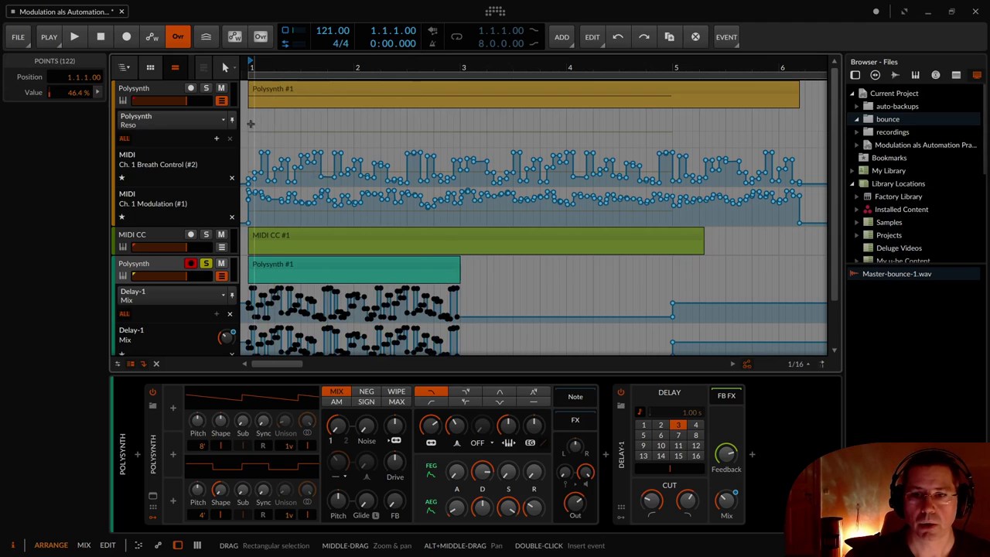
{"action": "left_click", "coordinate": [246, 153]}
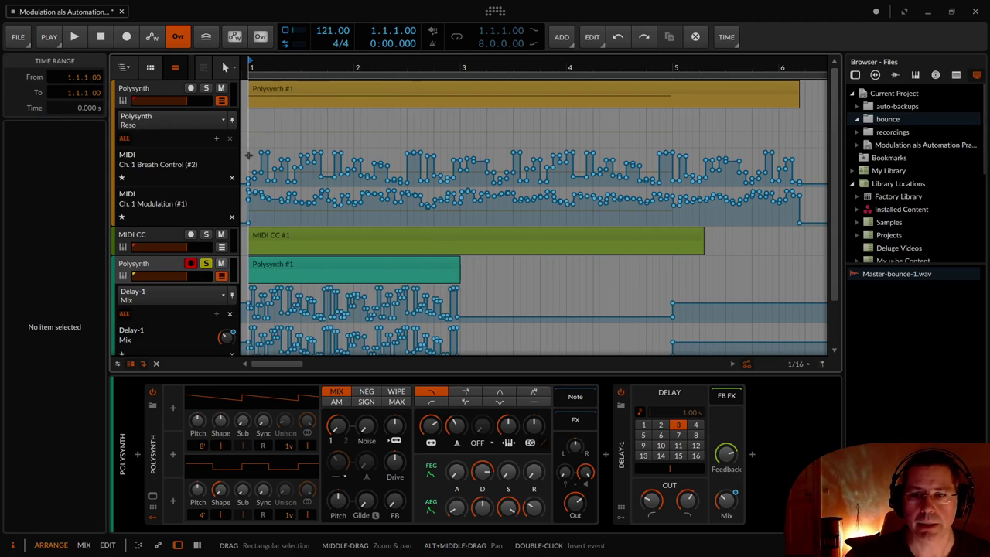
{"action": "key", "text": "ctrl+v"}
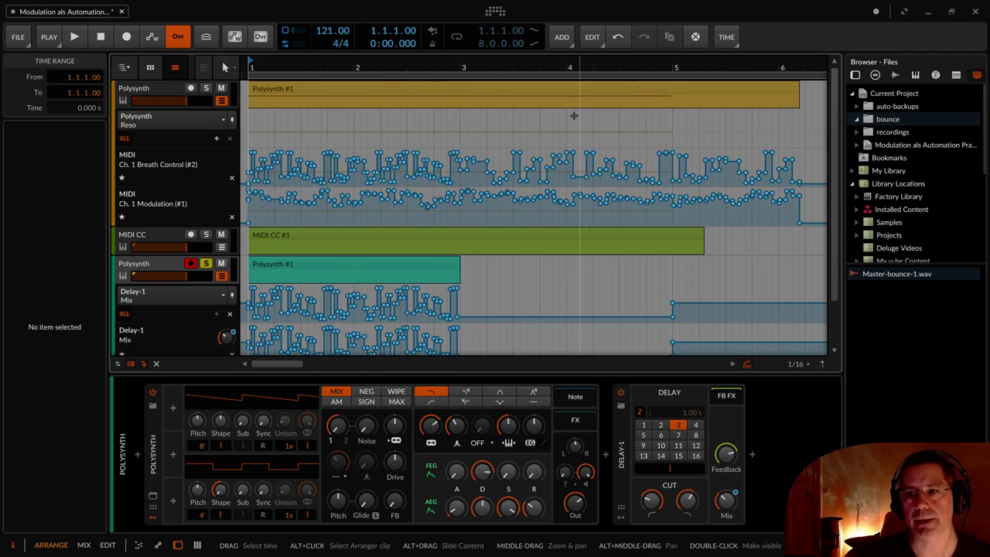
Play the arrangement from the start and solo the original Polysynth track to hear its edited Breath Control automation
{"action": "left_click", "coordinate": [263, 88]}
{"action": "key", "text": "space"}
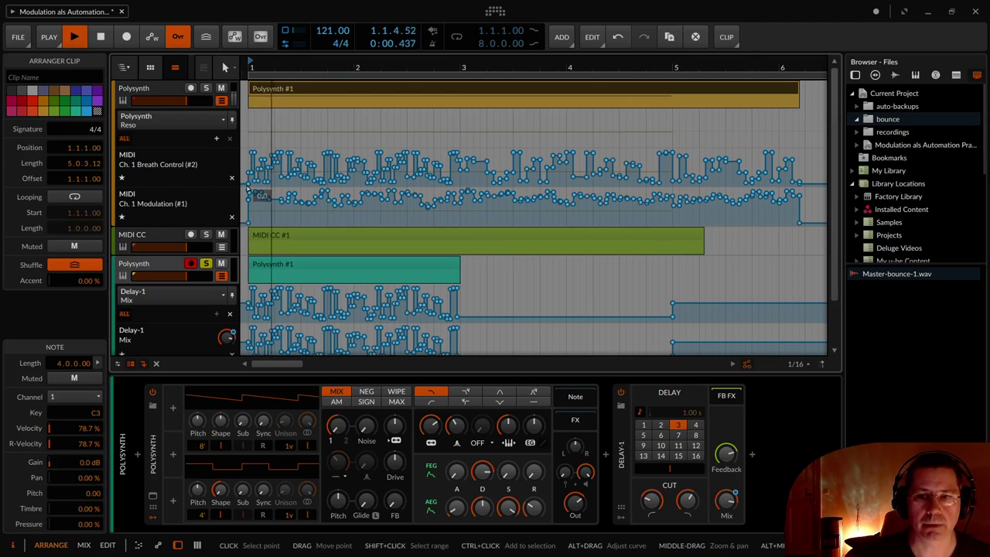
{"action": "left_click", "coordinate": [207, 89]}
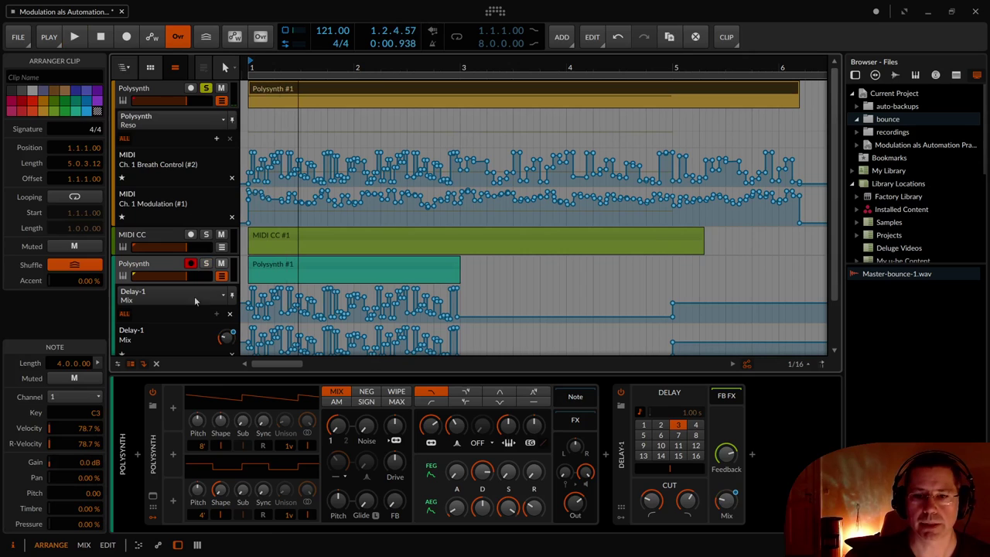
{"action": "key", "text": "space"}
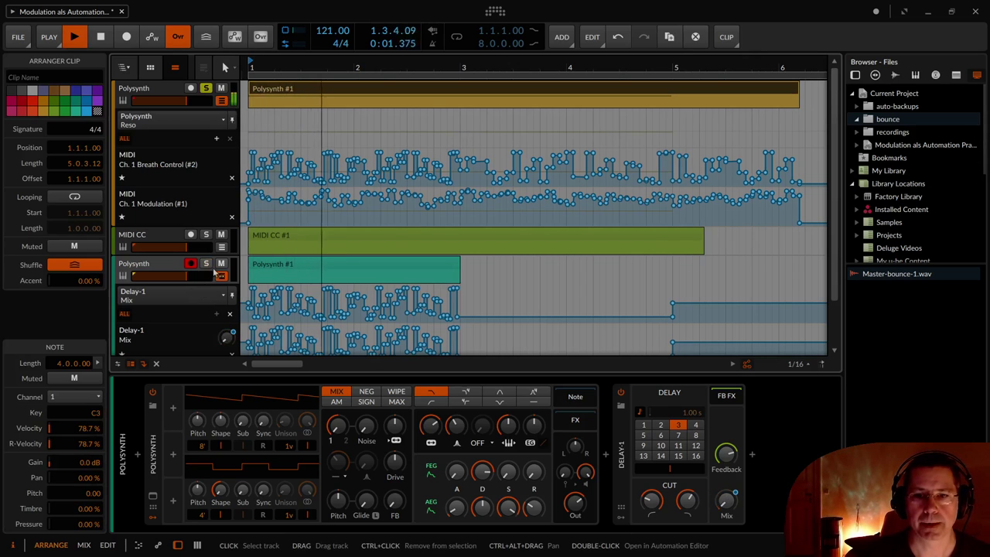
Bring up the filter frequency of the original Polysynth track and select its CC 1 modulator
{"action": "left_click", "coordinate": [169, 91]}
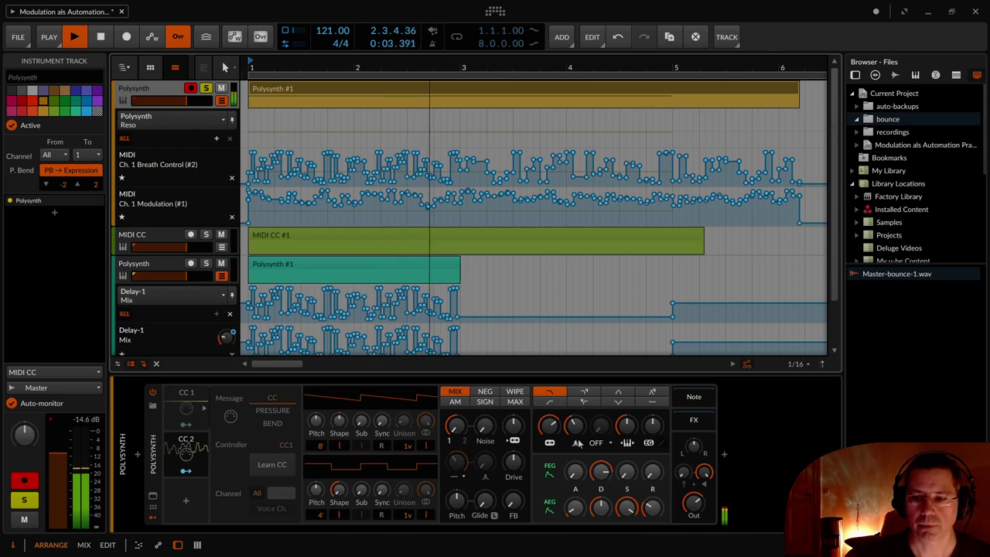
{"action": "mouse_move", "coordinate": [556, 432]}
{"action": "left_mouse_down"}
{"action": "mouse_move", "coordinate": [556, 458]}
{"action": "mouse_move", "coordinate": [556, 430]}
{"action": "left_mouse_up"}
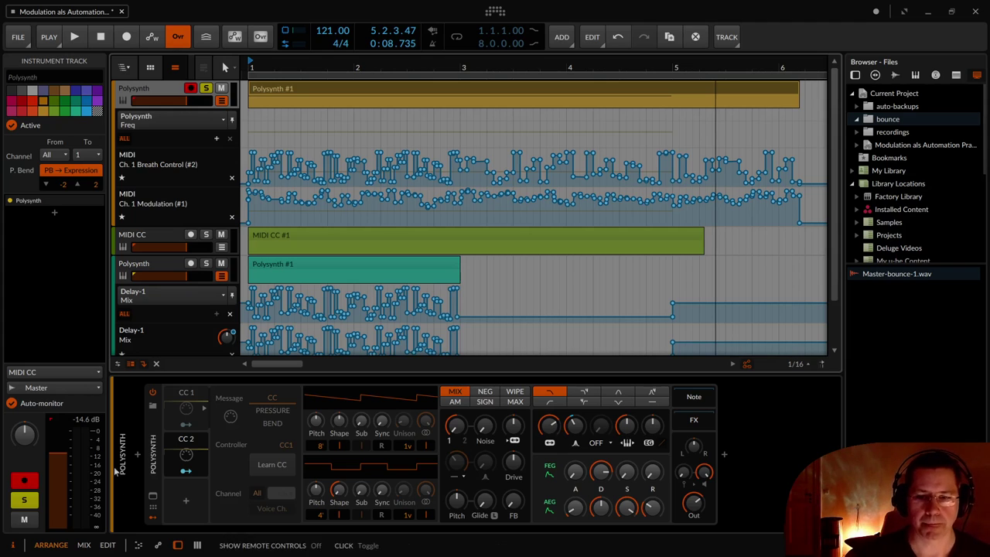
{"action": "right_click", "coordinate": [177, 397]}
{"action": "left_click", "coordinate": [177, 397]}
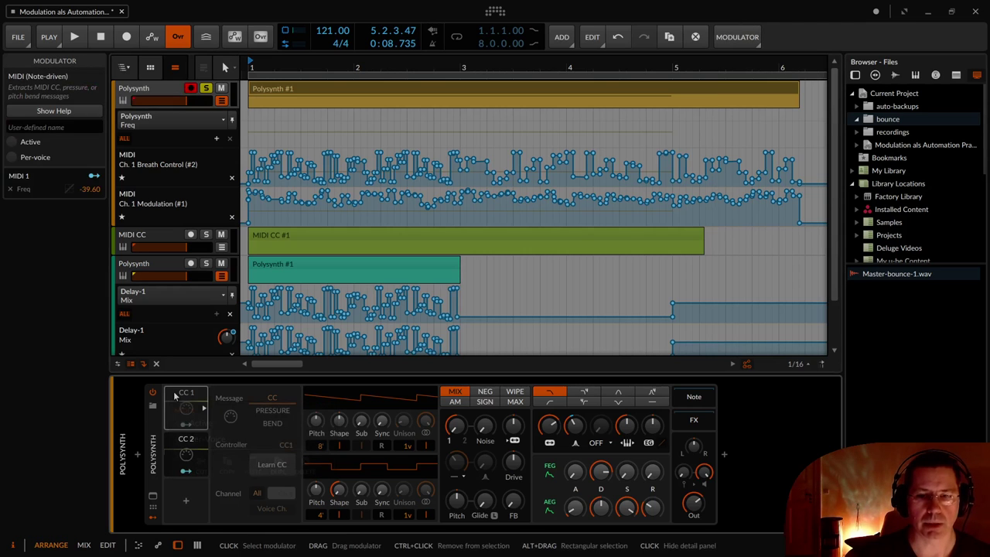